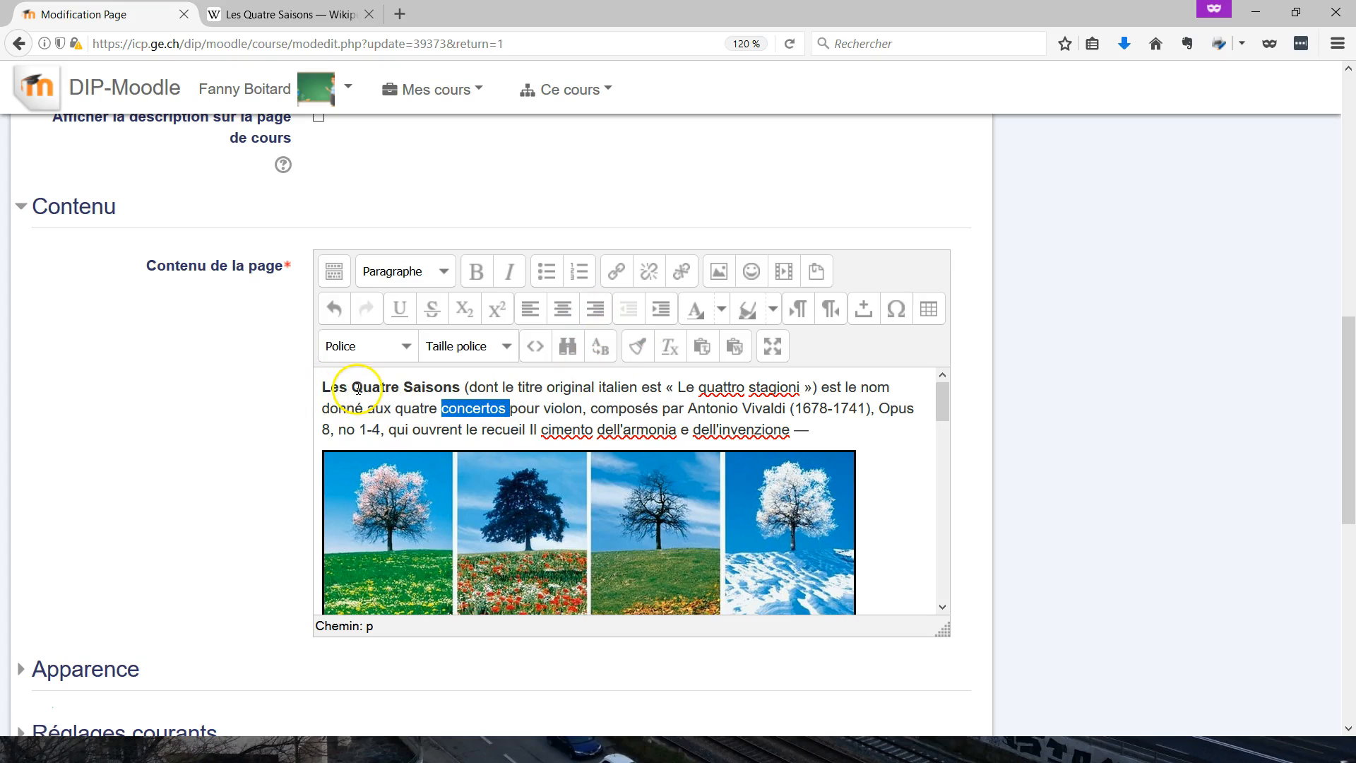
Select the words "Quatre Saisons" in the page content and copy the URL of the open Les Quatre Saisons Wikipedia article.
click(384, 409)
drag(352, 386, 460, 386)
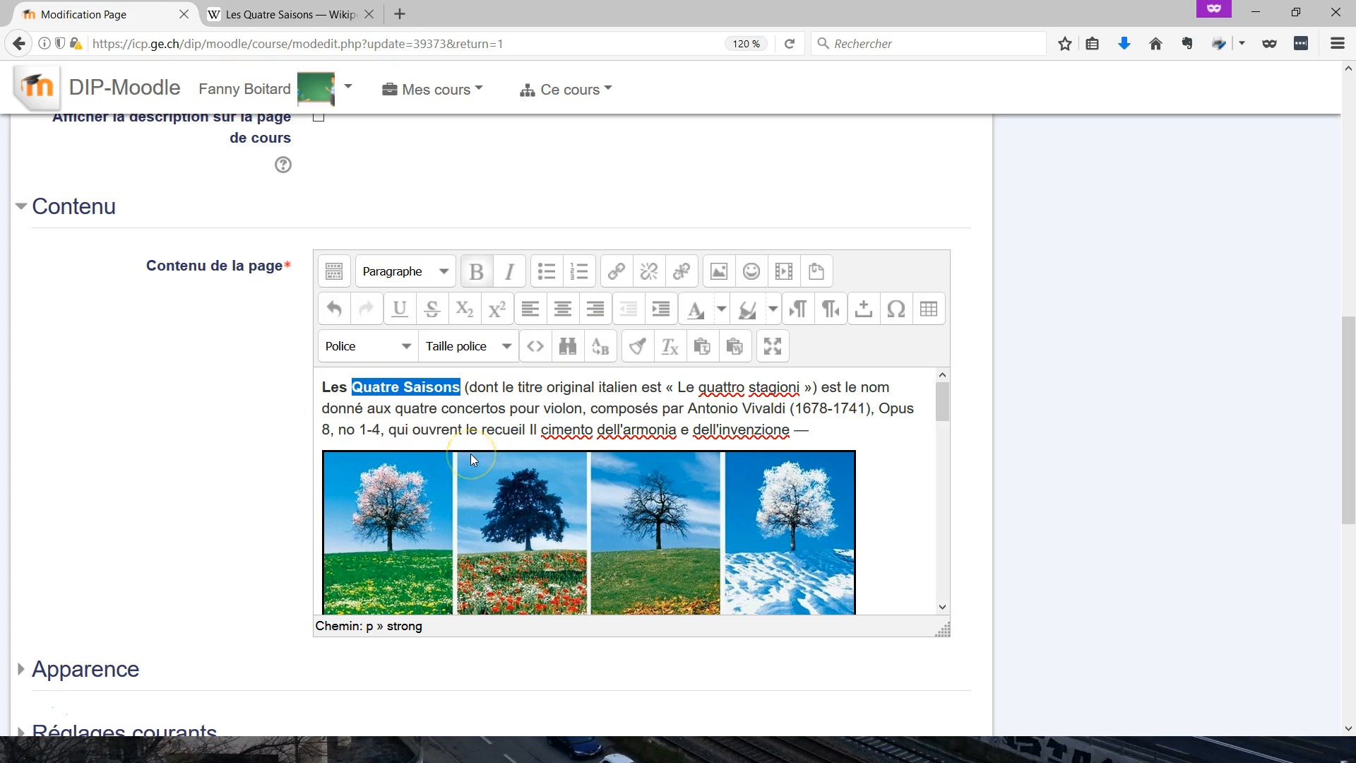
click(269, 10)
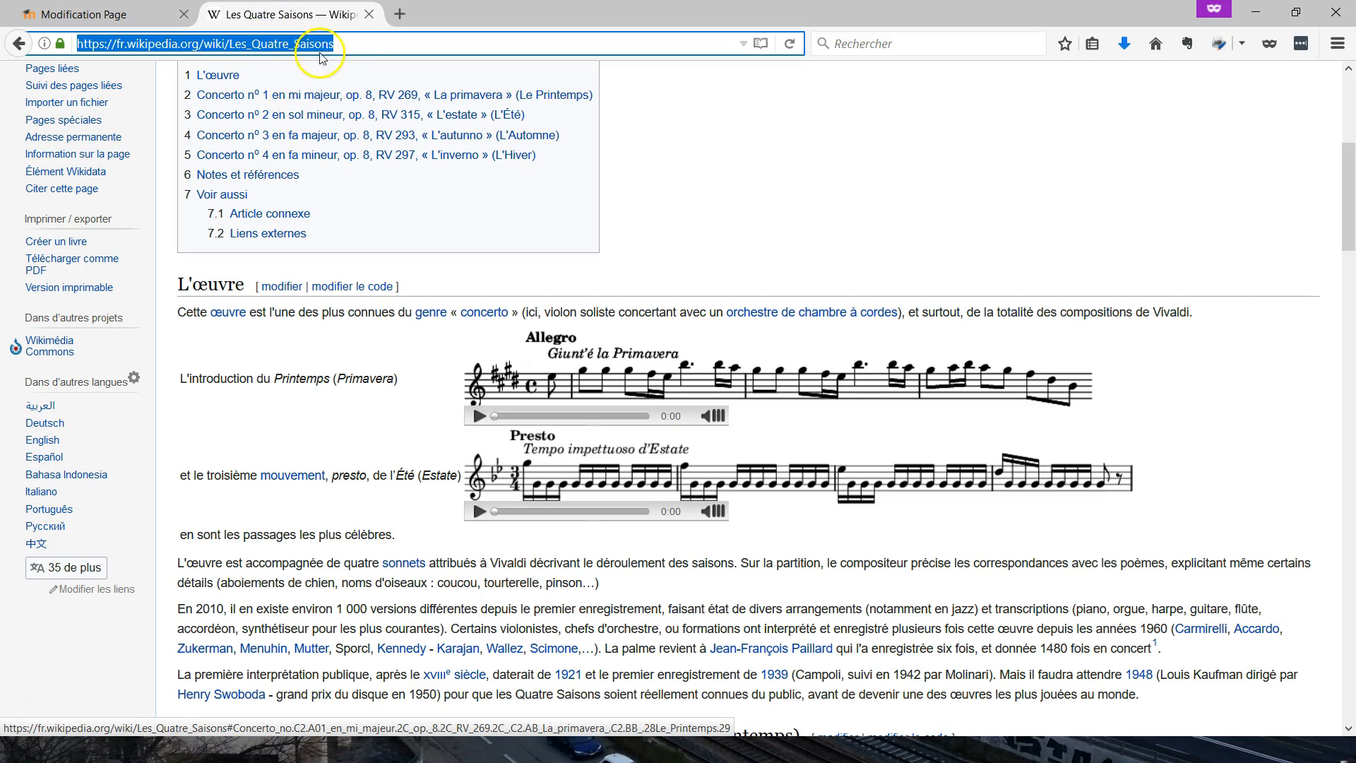
click(350, 44)
drag(350, 44, 66, 40)
key(ctrl+c)
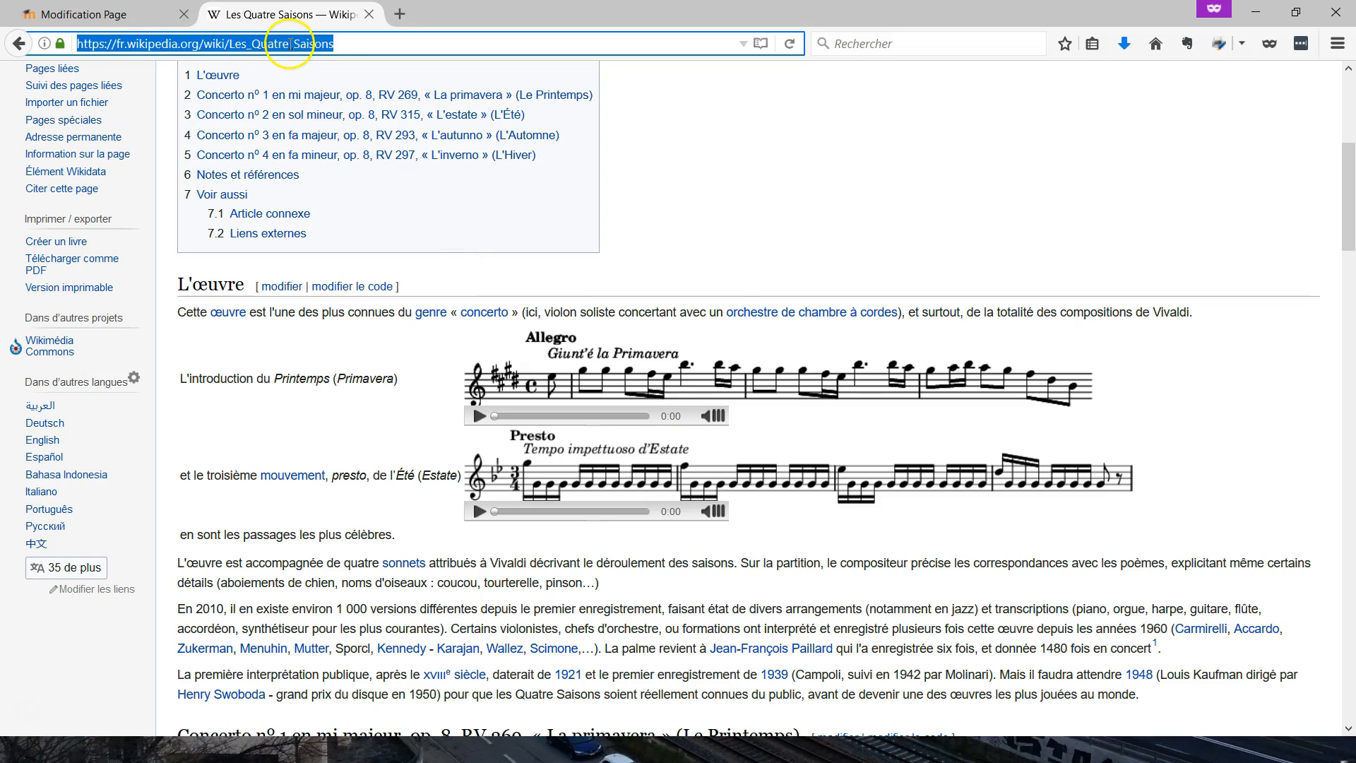
click(116, 17)
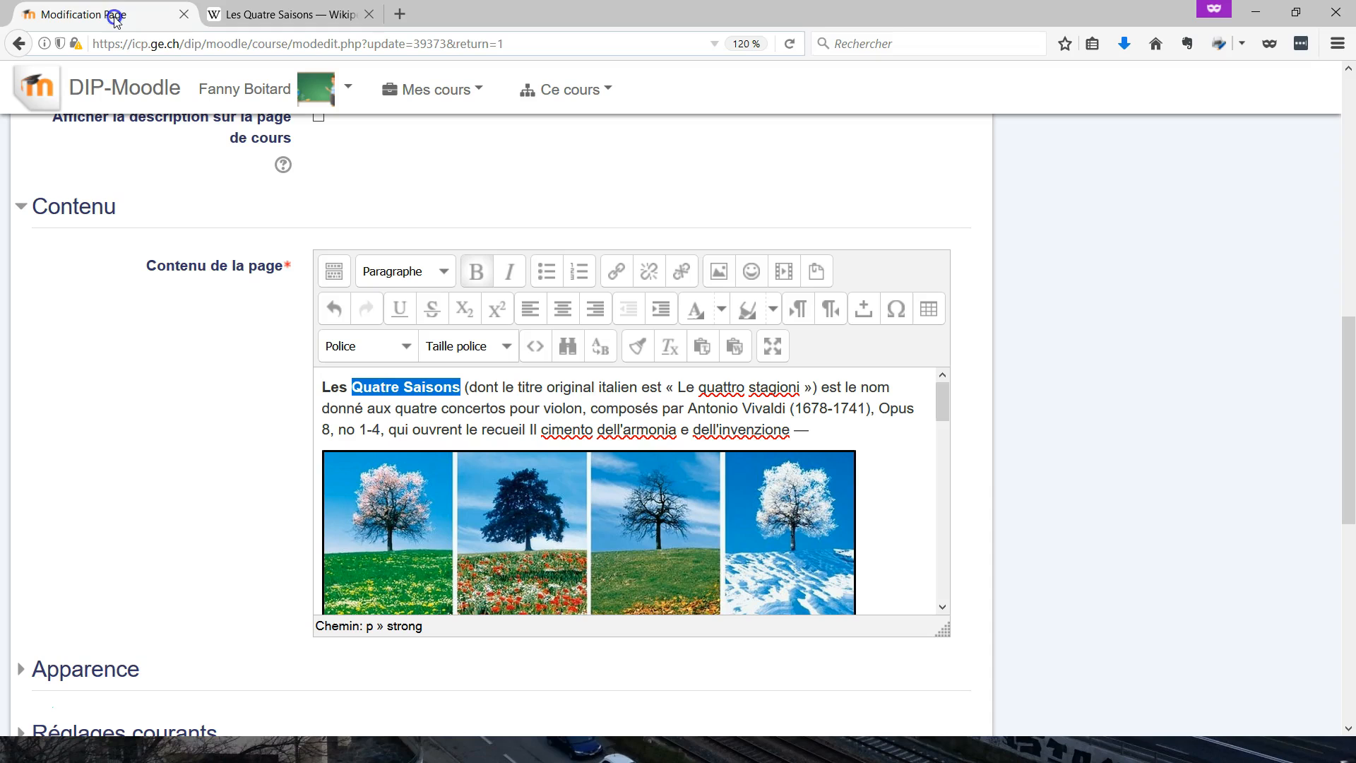
click(357, 387)
drag(357, 387, 461, 383)
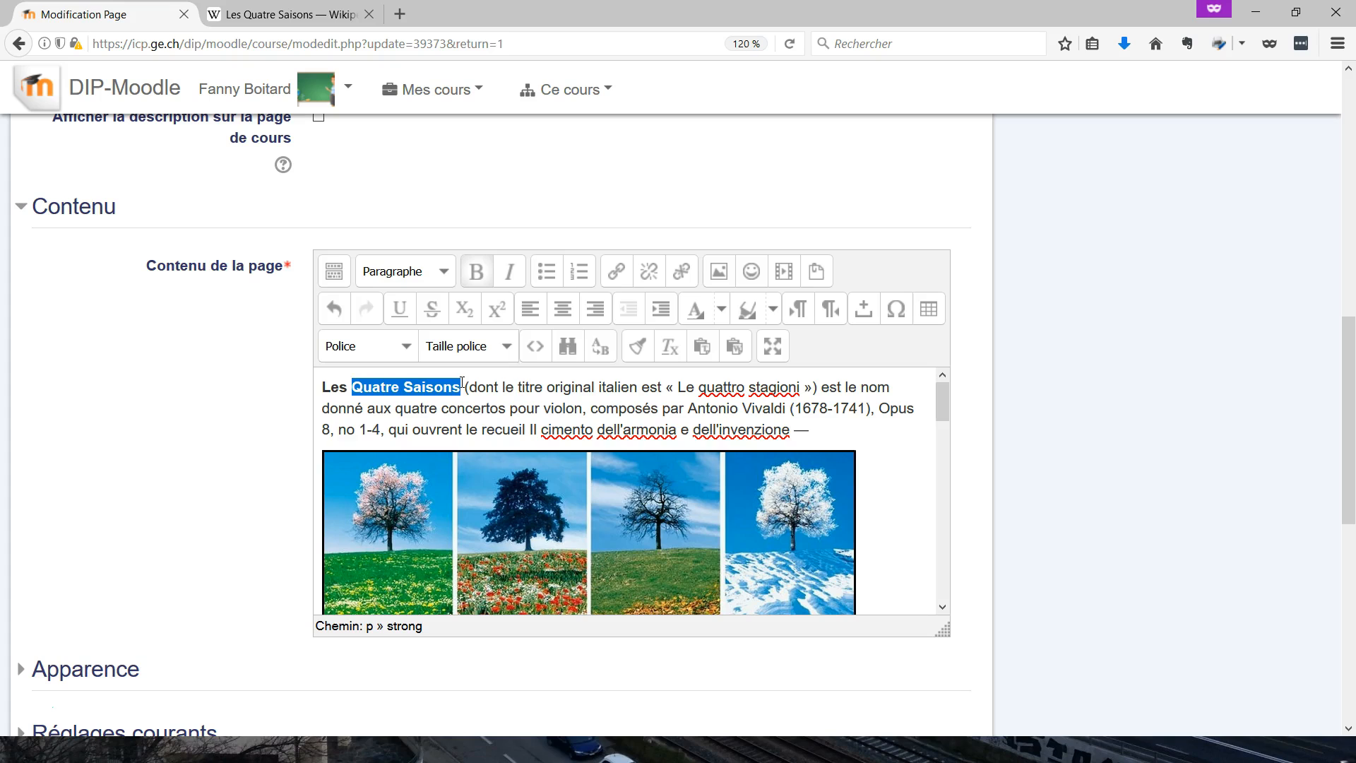
click(617, 275)
click(560, 278)
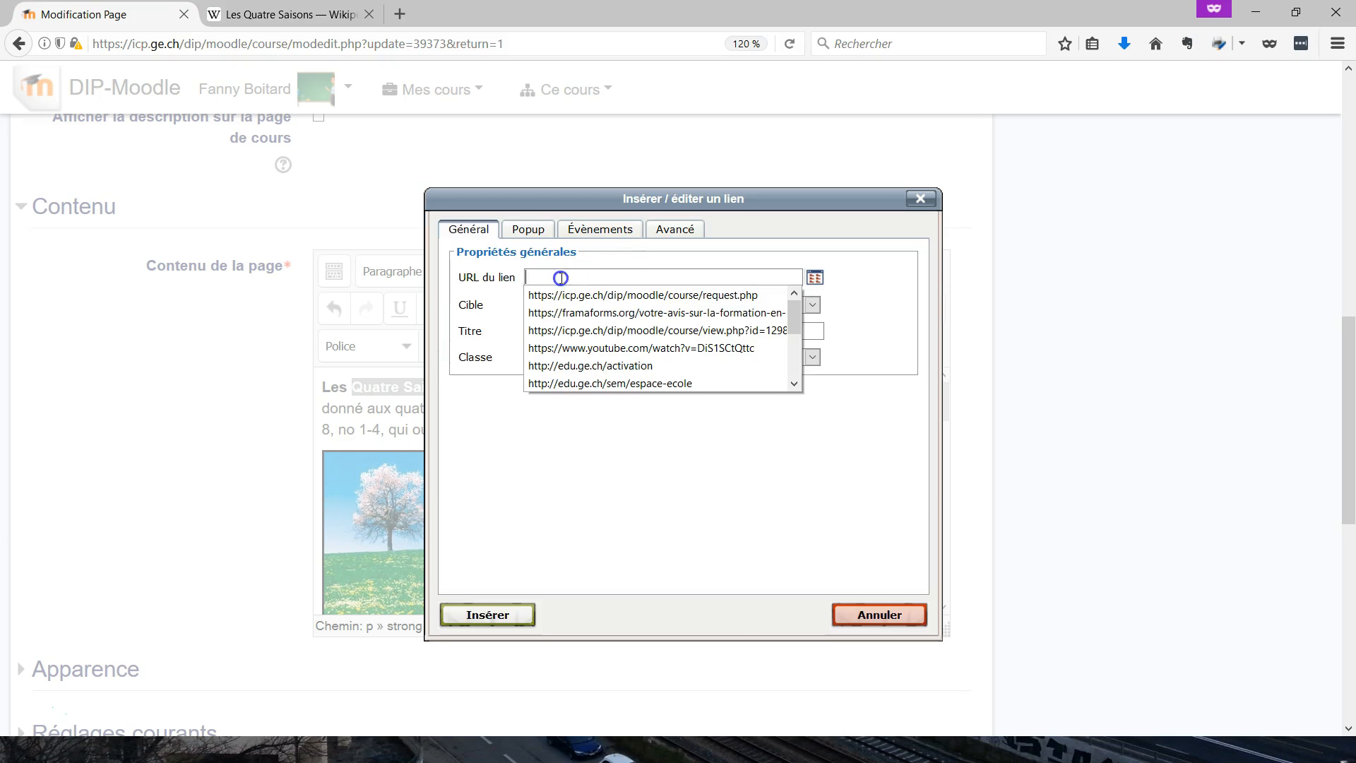
key(ctrl+v)
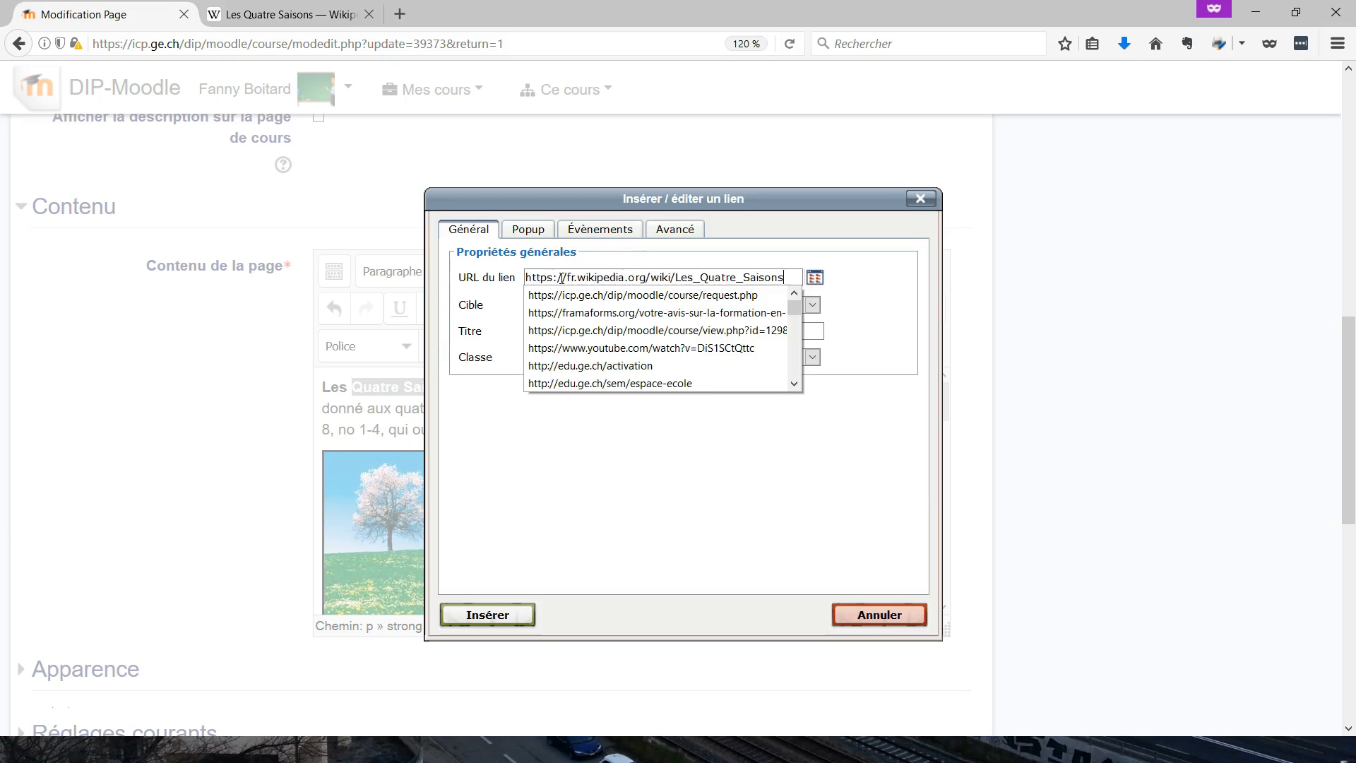
click(536, 277)
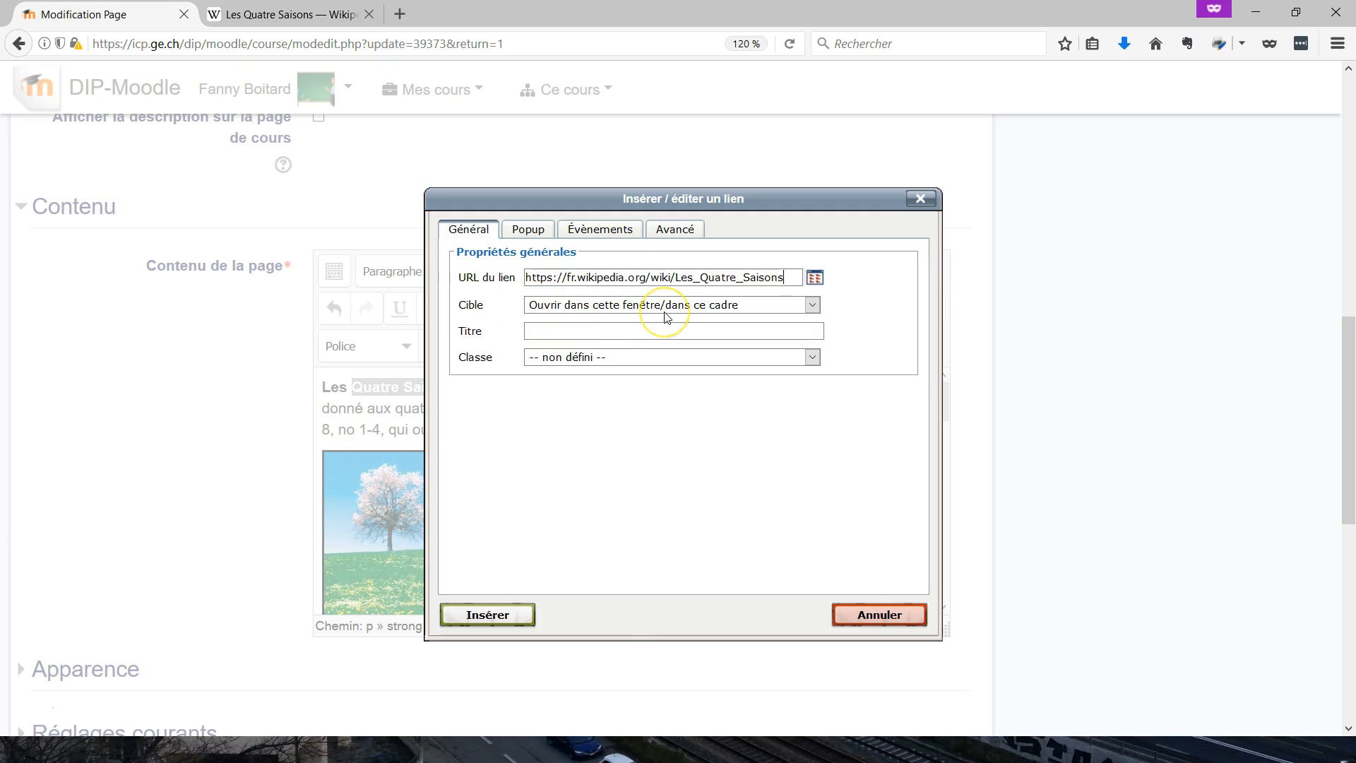
Set the link's target to "Ouvrir dans une nouvelle fenêtre (_blank)" and insert the link.
click(776, 304)
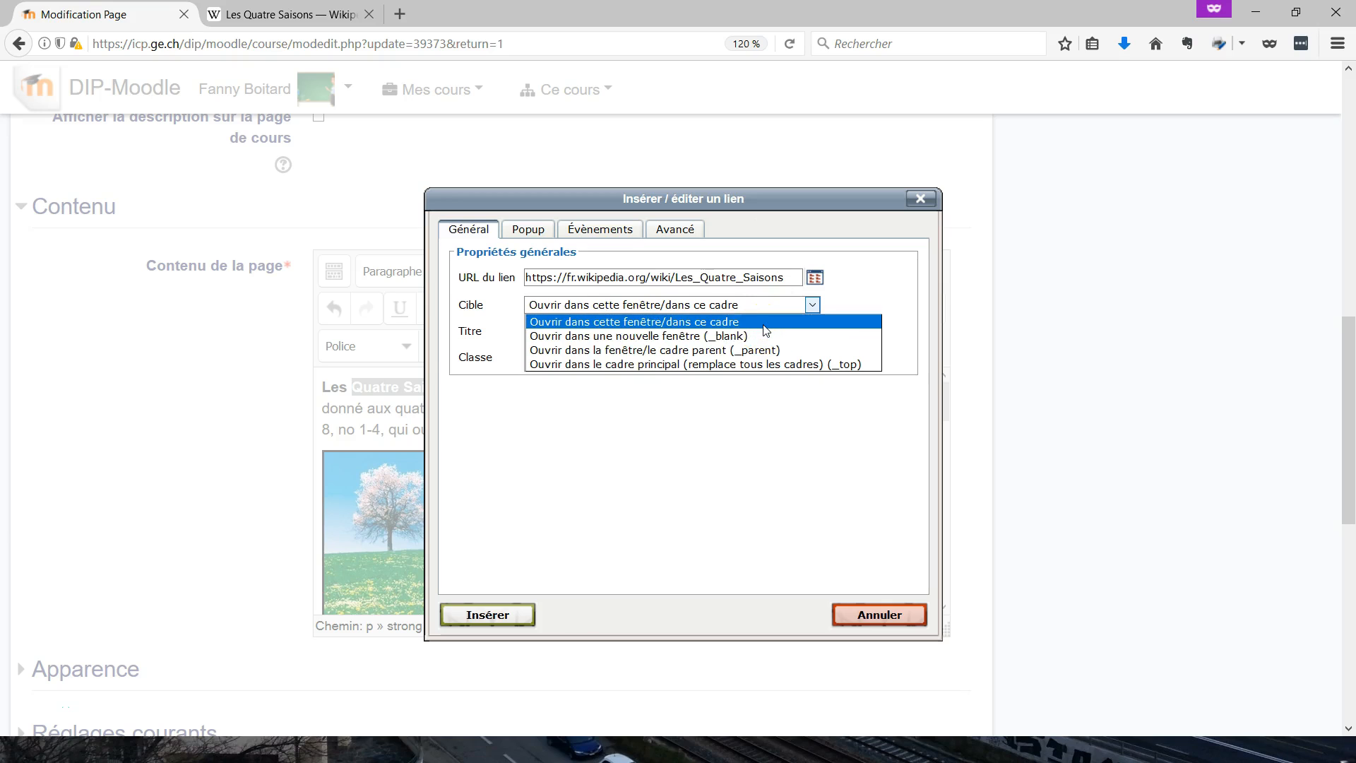
click(751, 306)
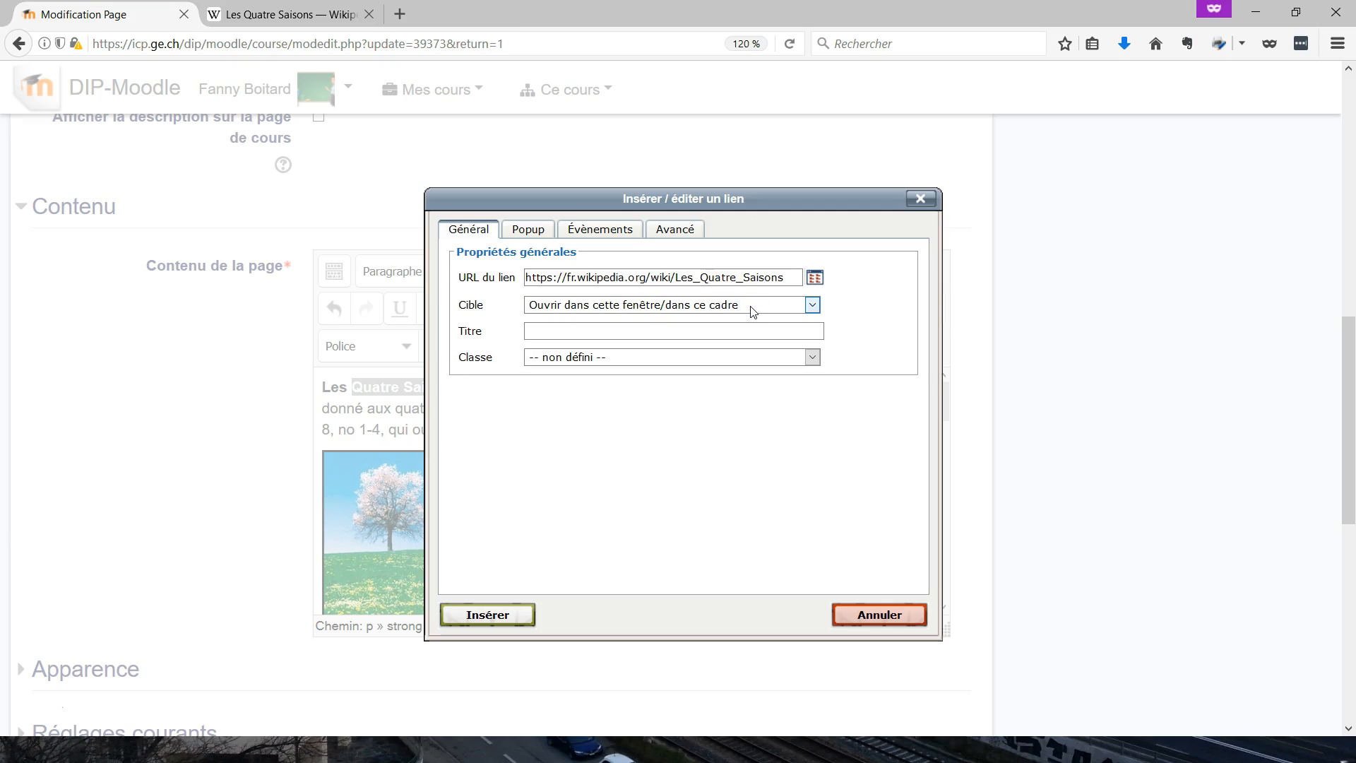
click(750, 308)
click(680, 308)
click(680, 308)
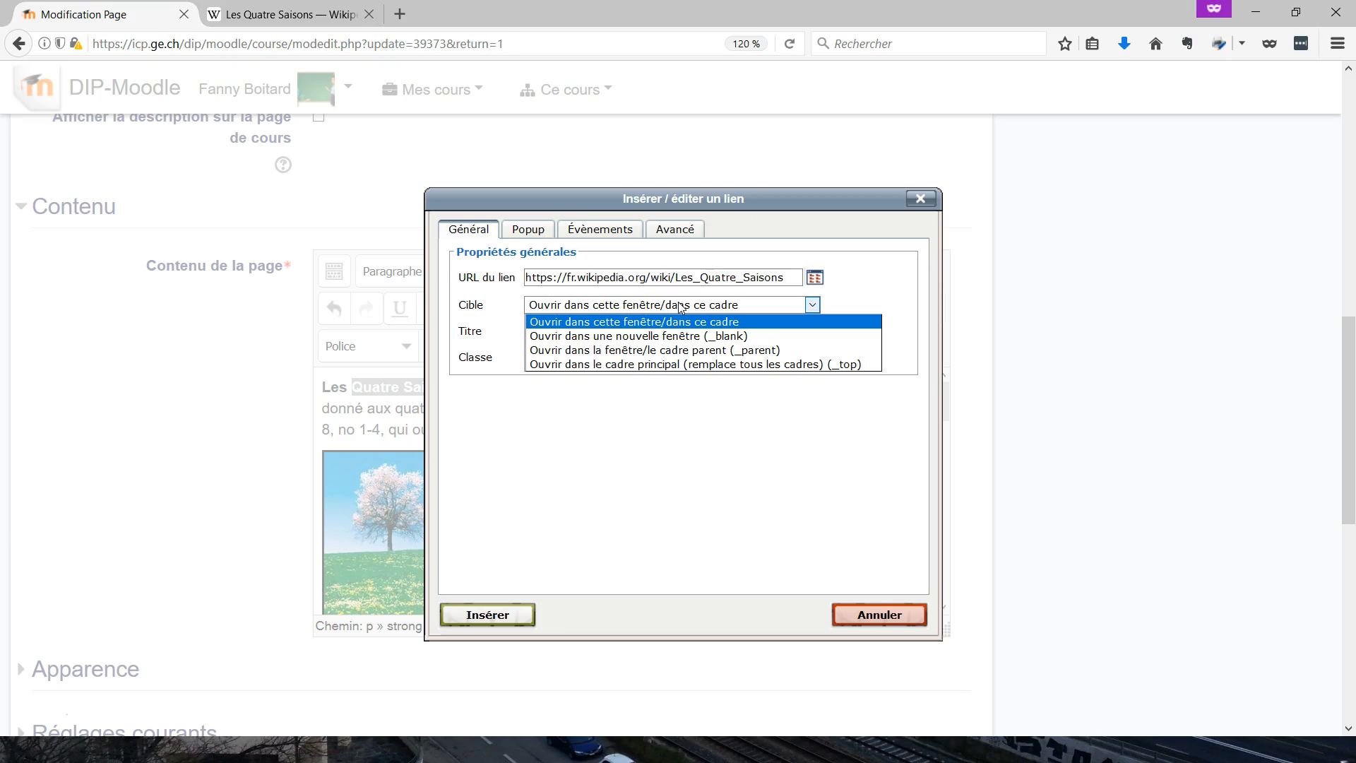
click(543, 338)
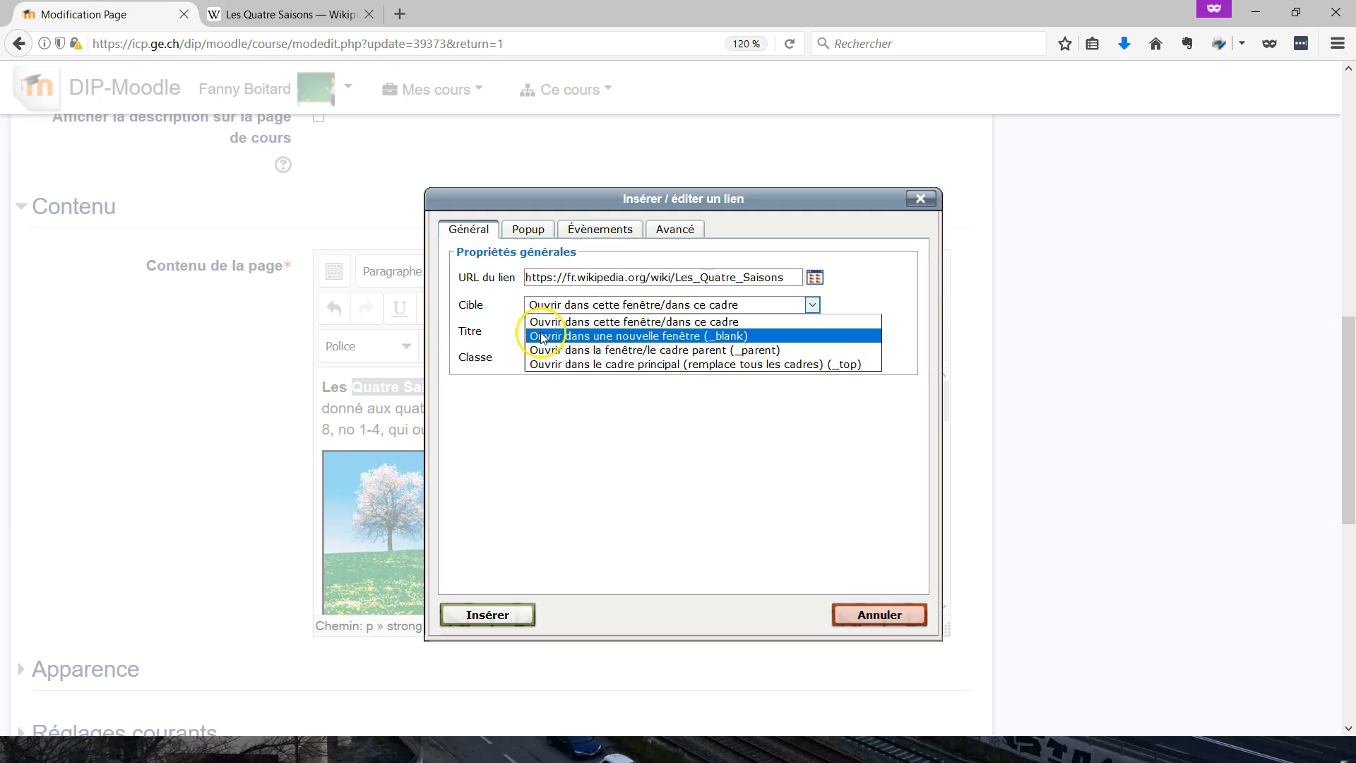
click(668, 336)
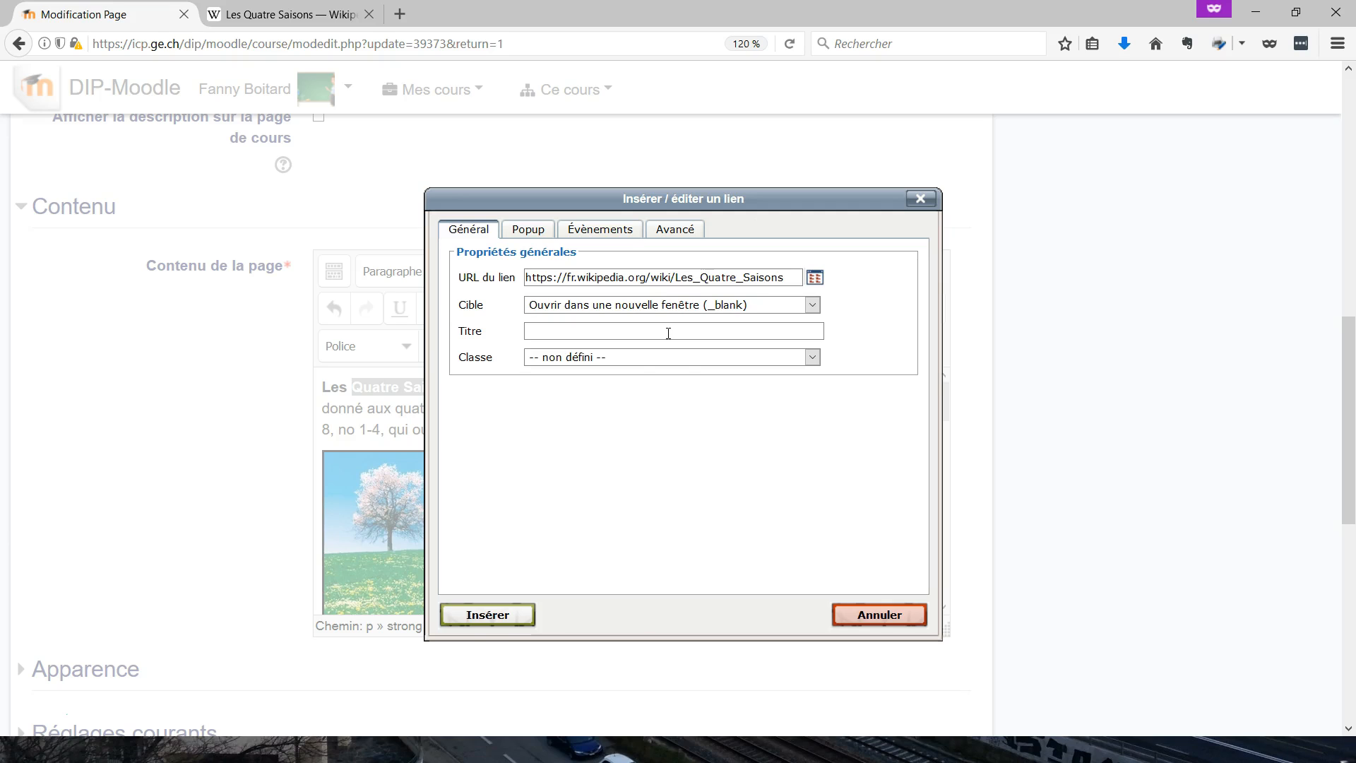
click(492, 617)
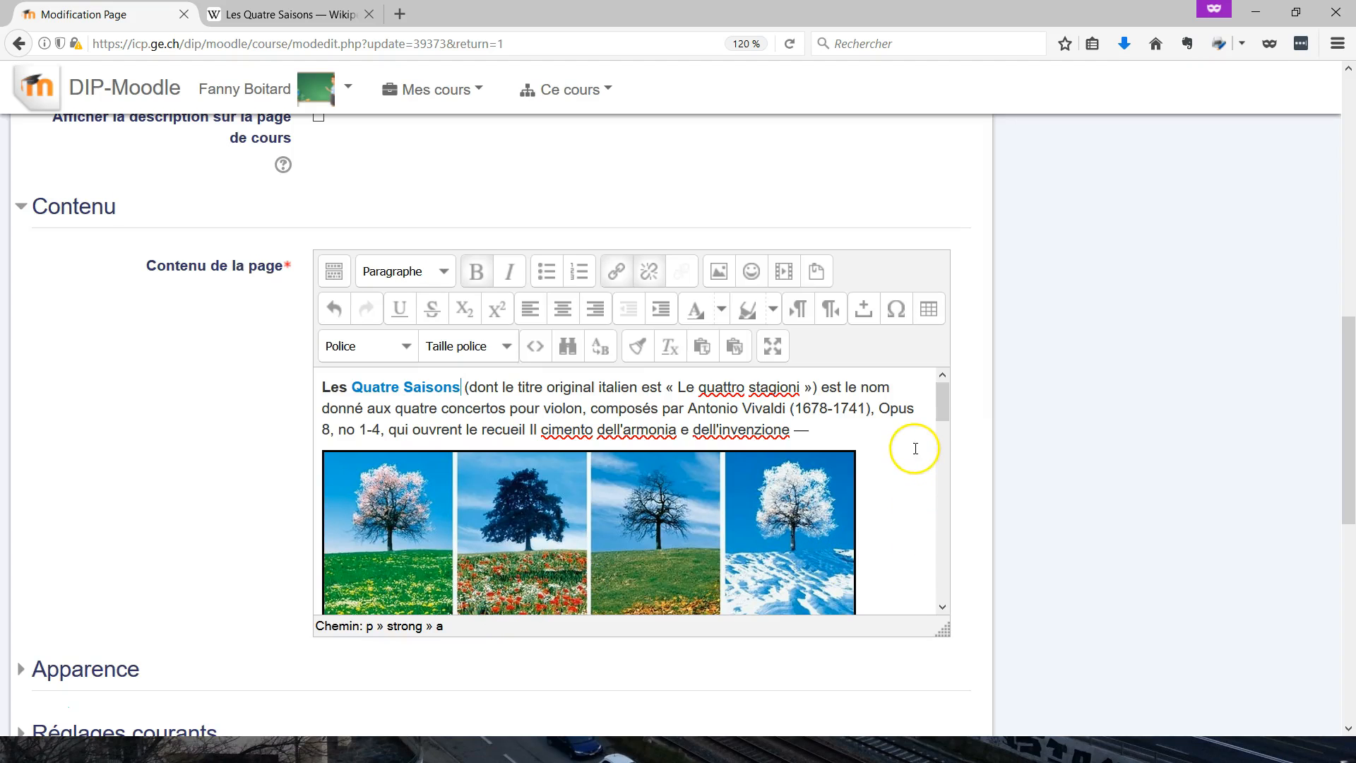
Save and display the page, then test the Quatre Saisons link and return to the Moodle page.
scroll(988, 515, down, 6)
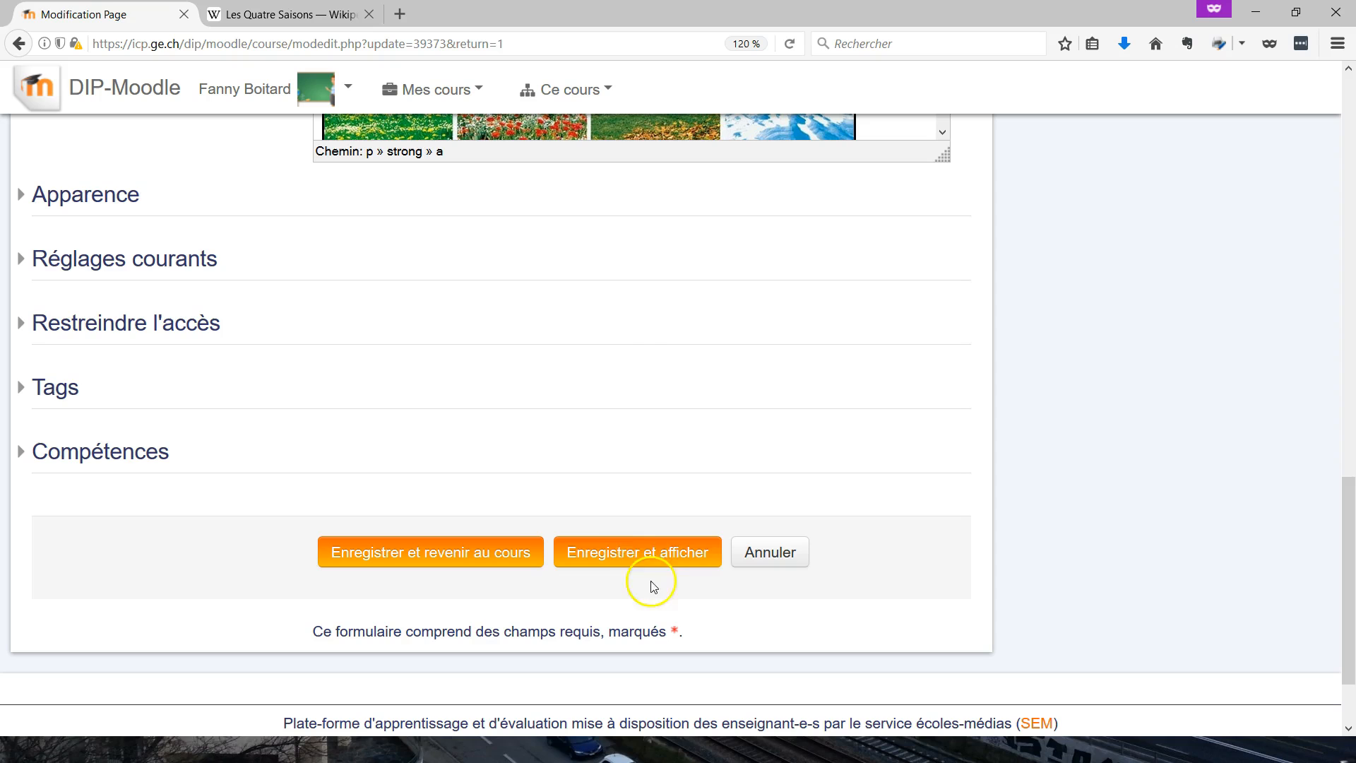
click(641, 558)
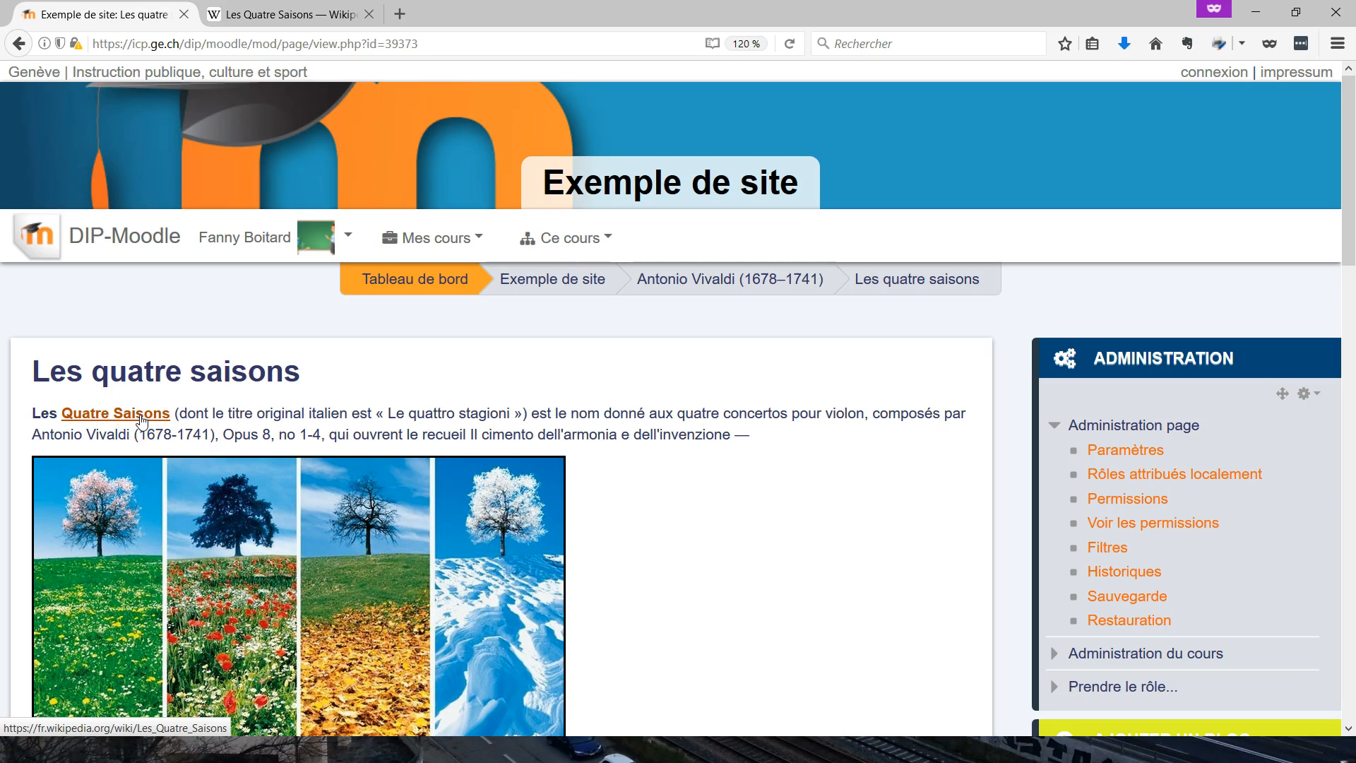
click(140, 418)
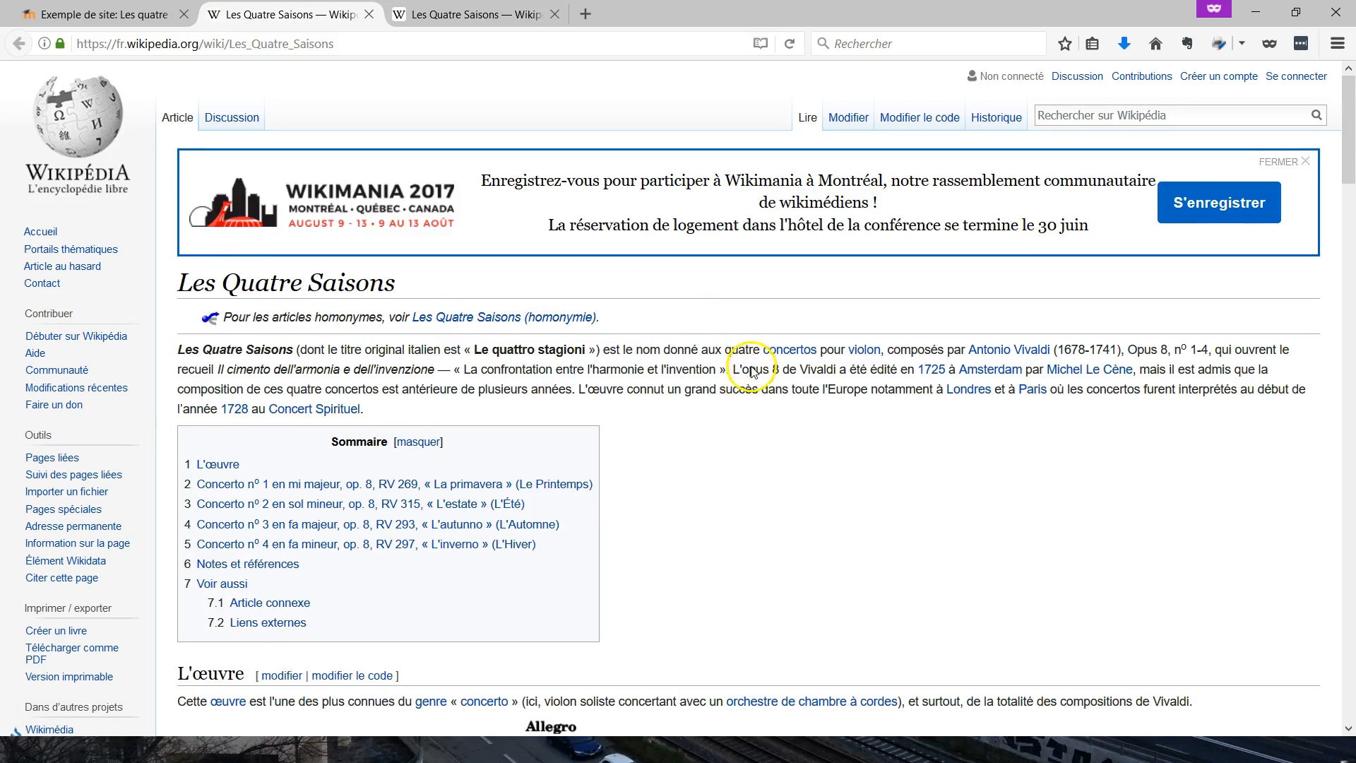
scroll(750, 367, down, 6)
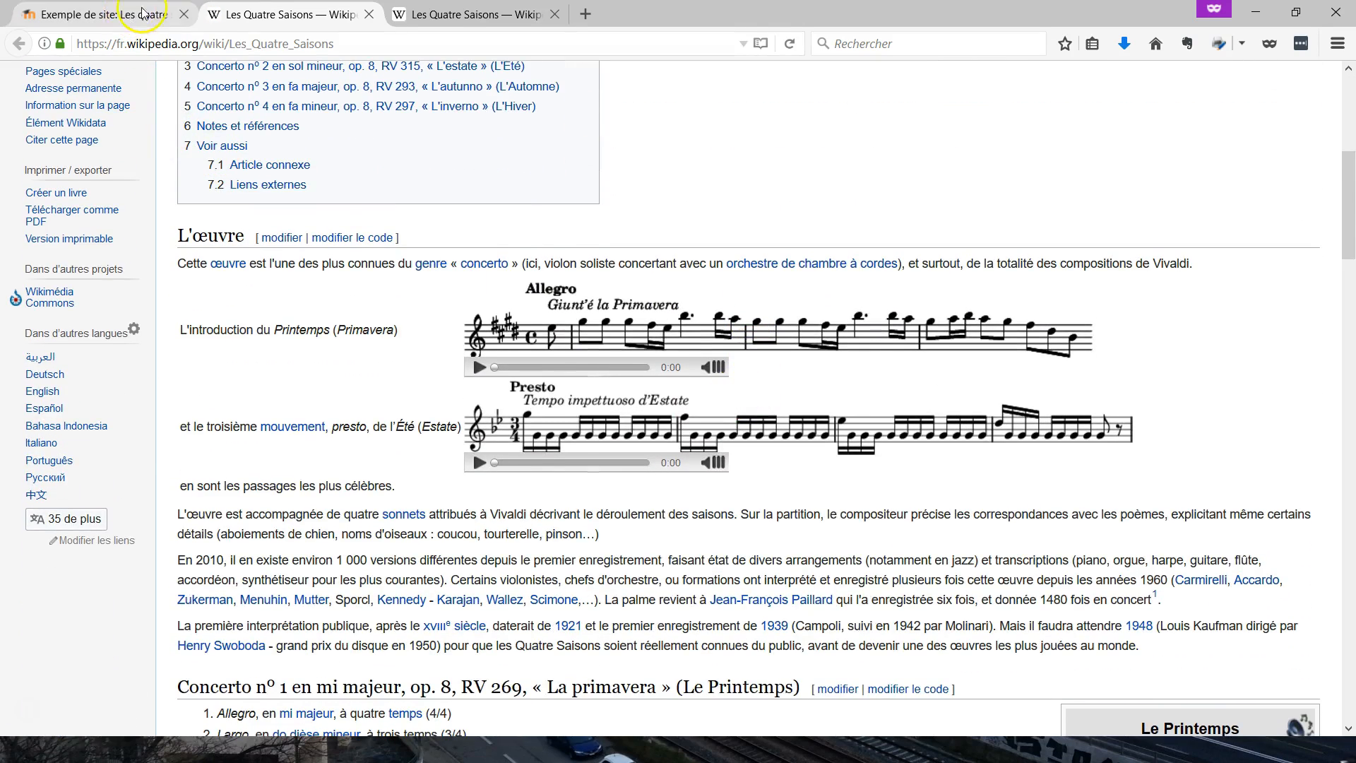
click(142, 14)
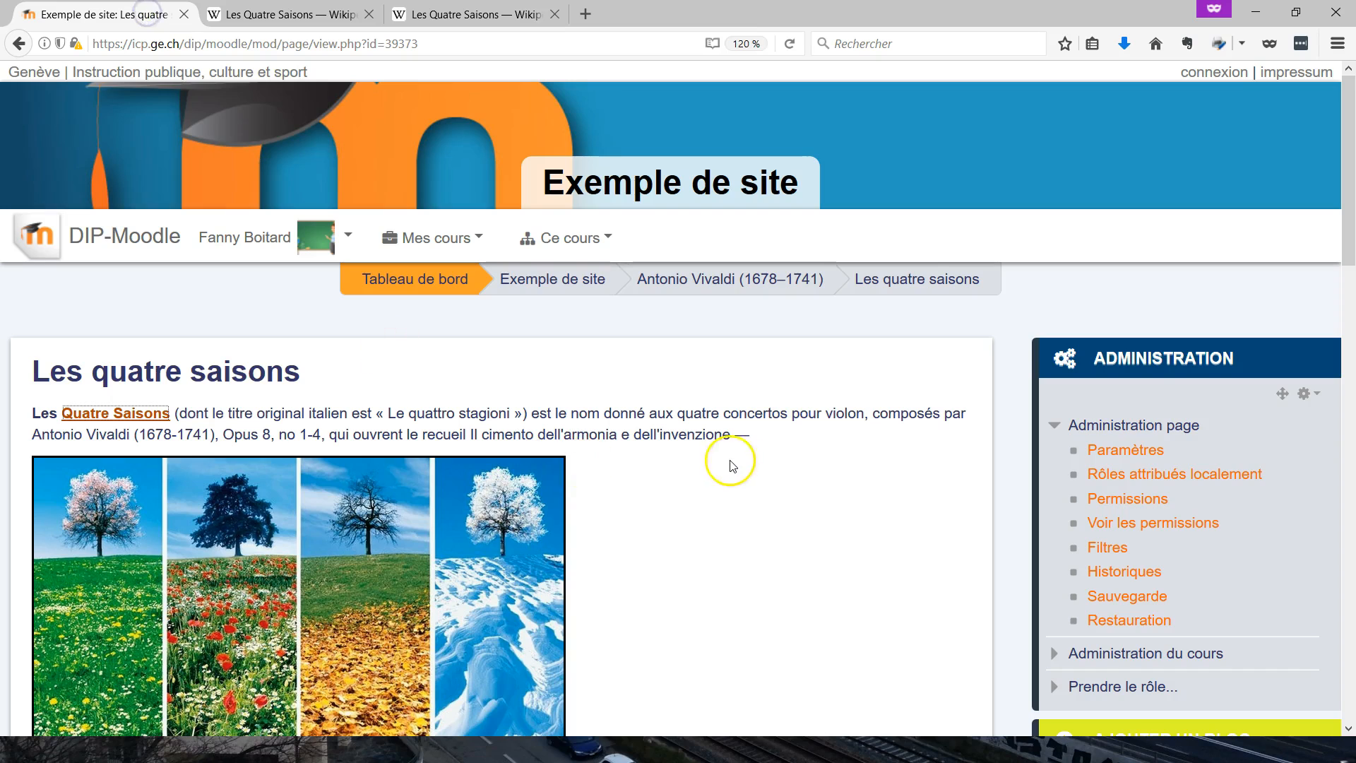
scroll(734, 464, down, 5)
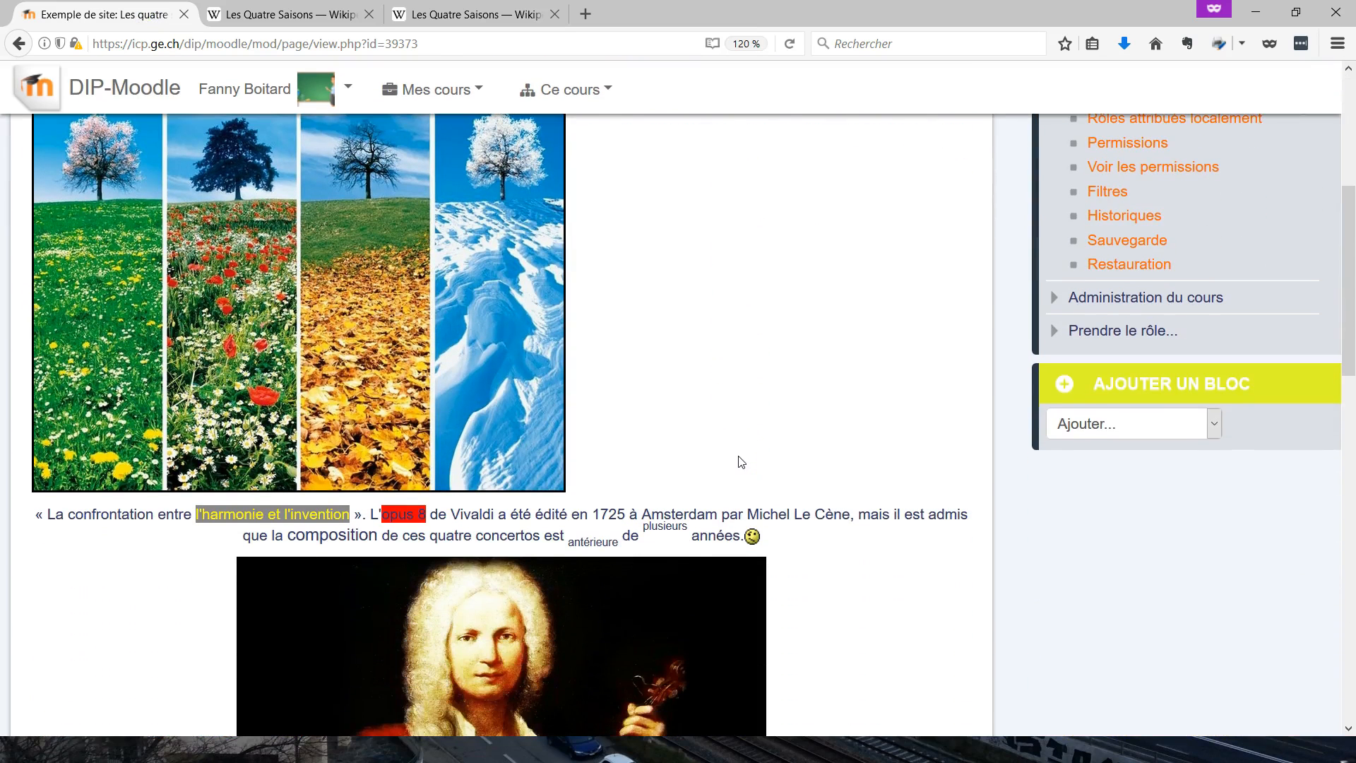
scroll(740, 462, up, 4)
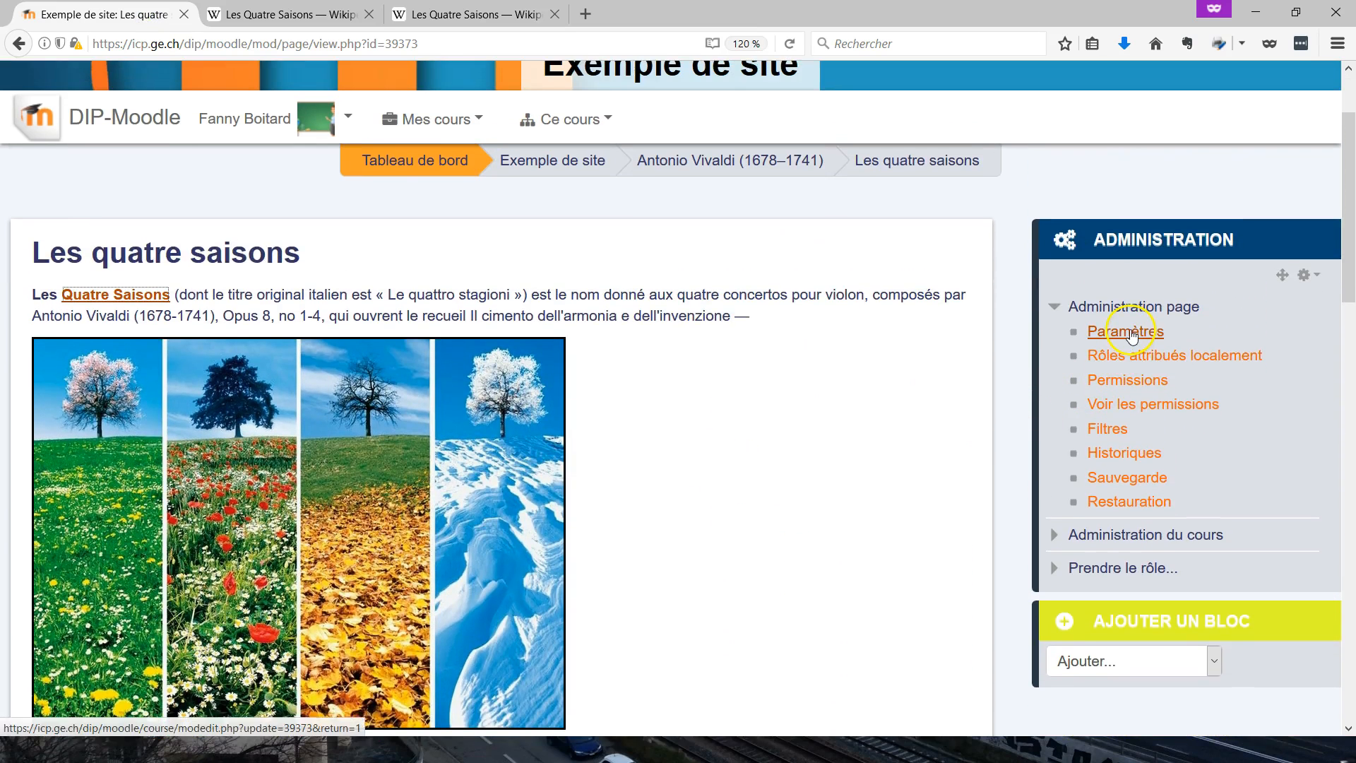
Reopen the page's settings for editing and start a link on "Antonio Vivaldi" in the first paragraph of the content.
click(1130, 331)
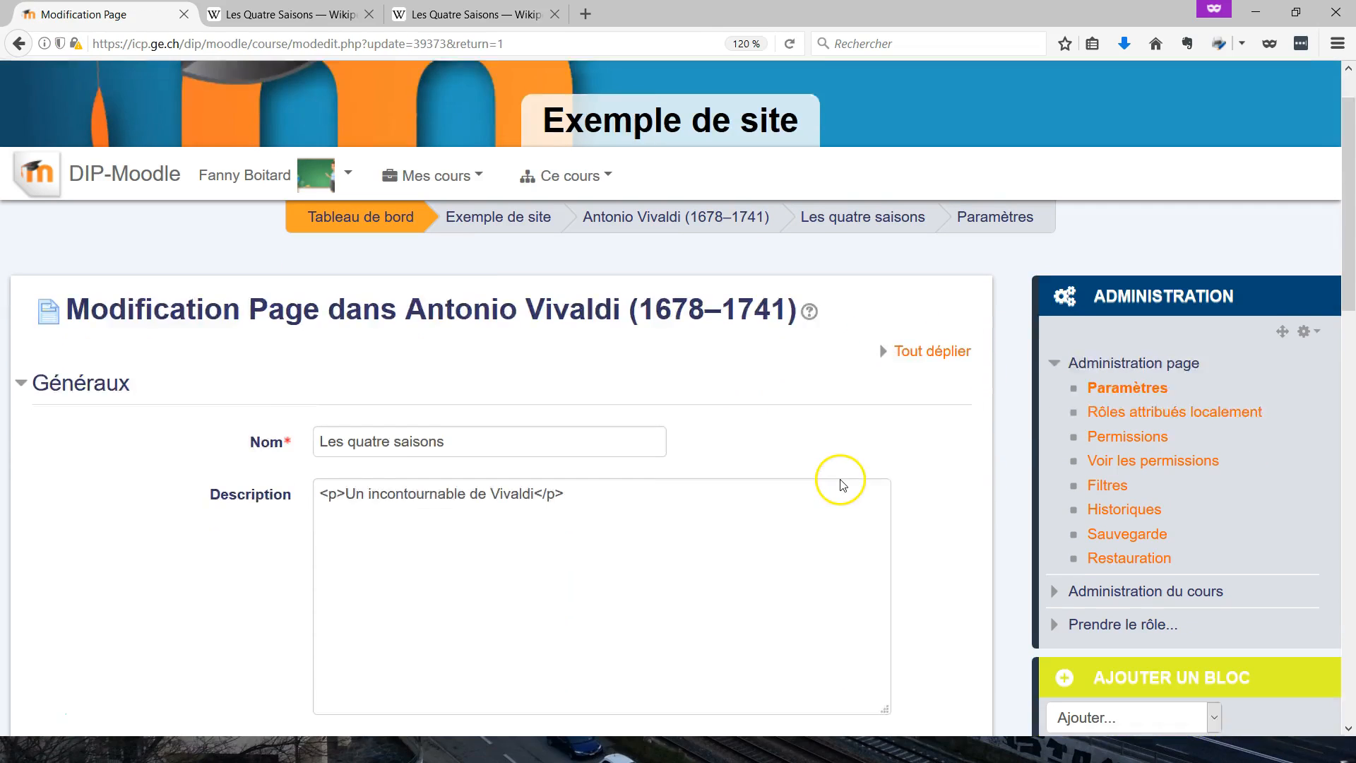
scroll(841, 484, down, 4)
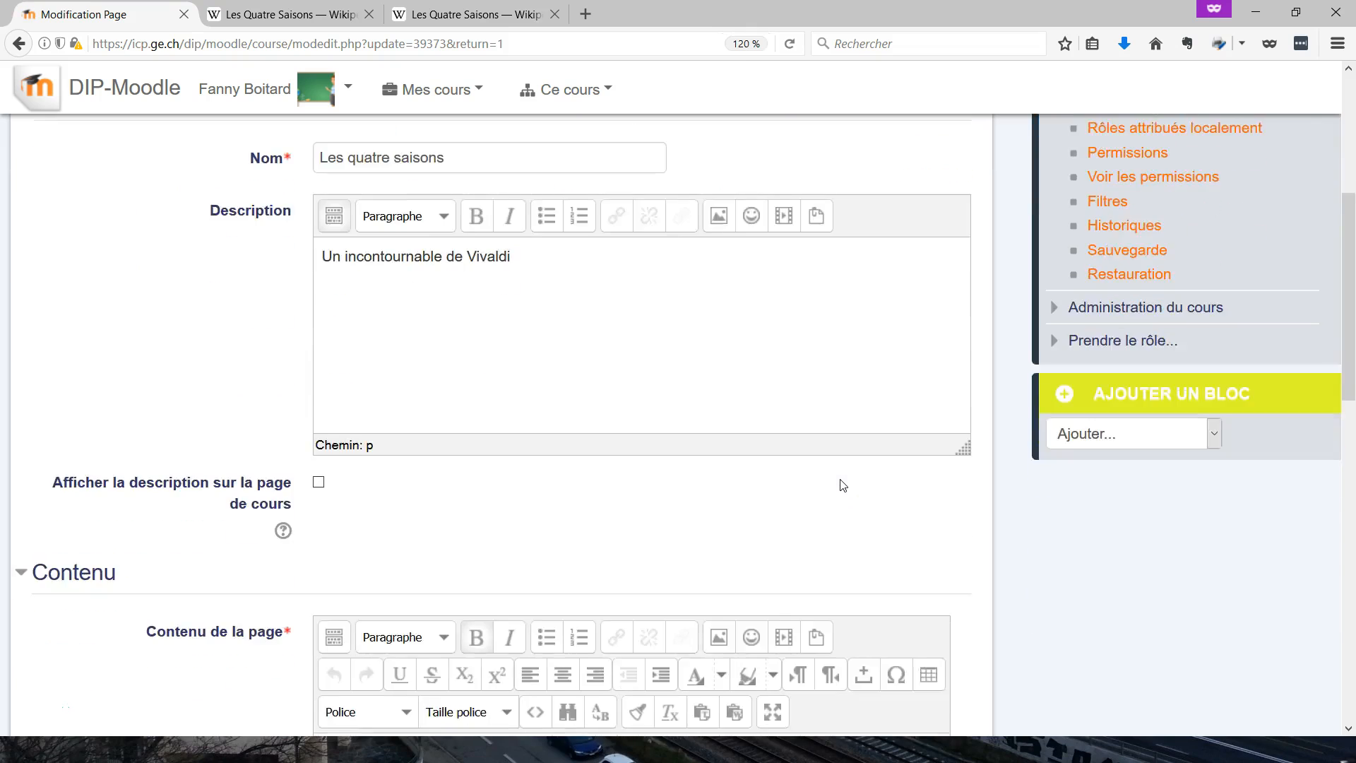
scroll(840, 485, down, 5)
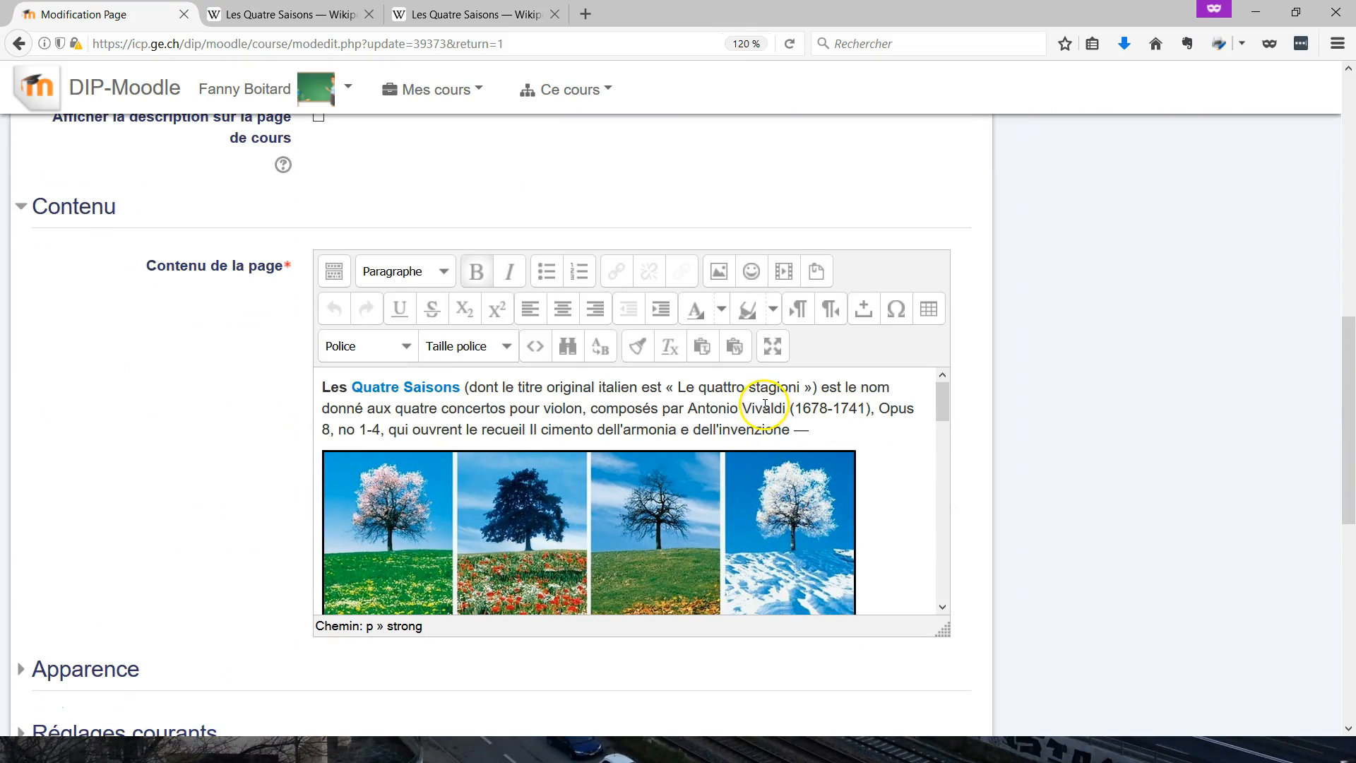
drag(687, 408, 786, 404)
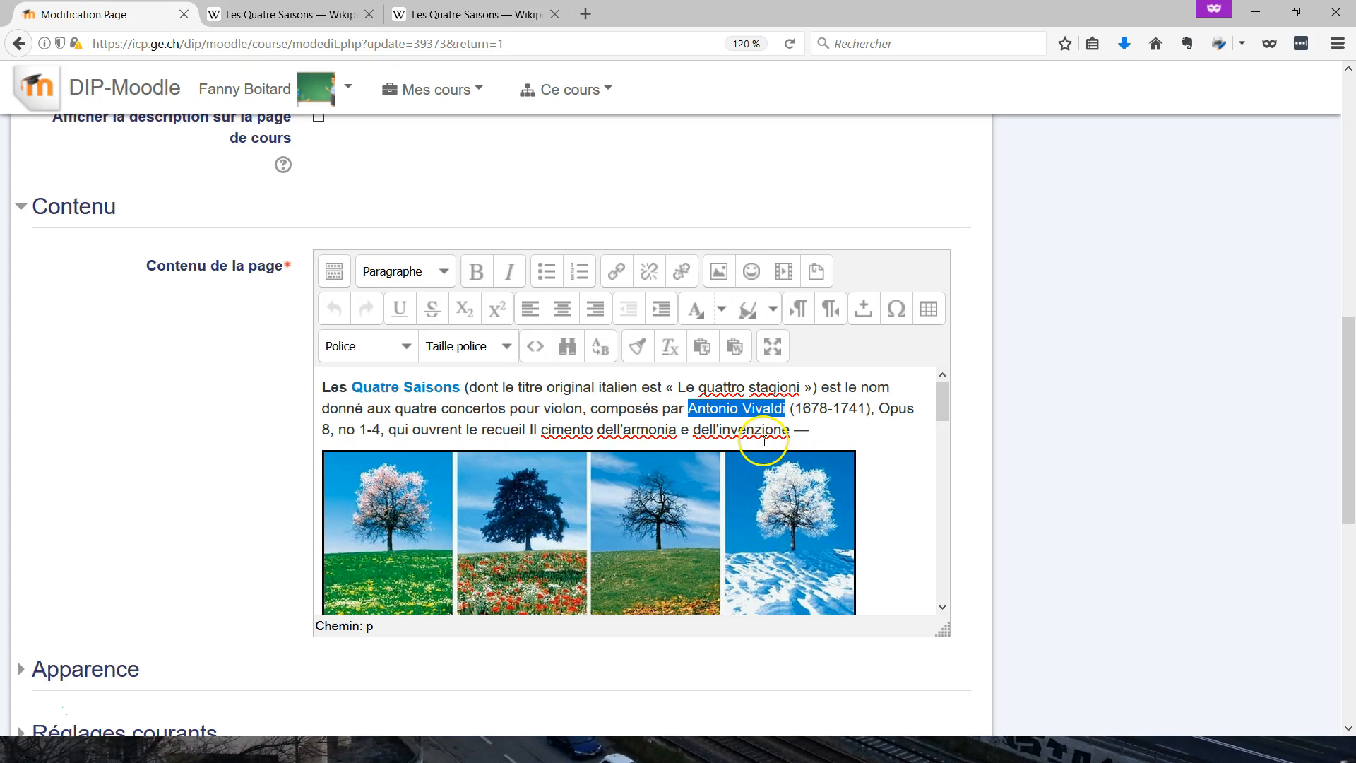
click(616, 285)
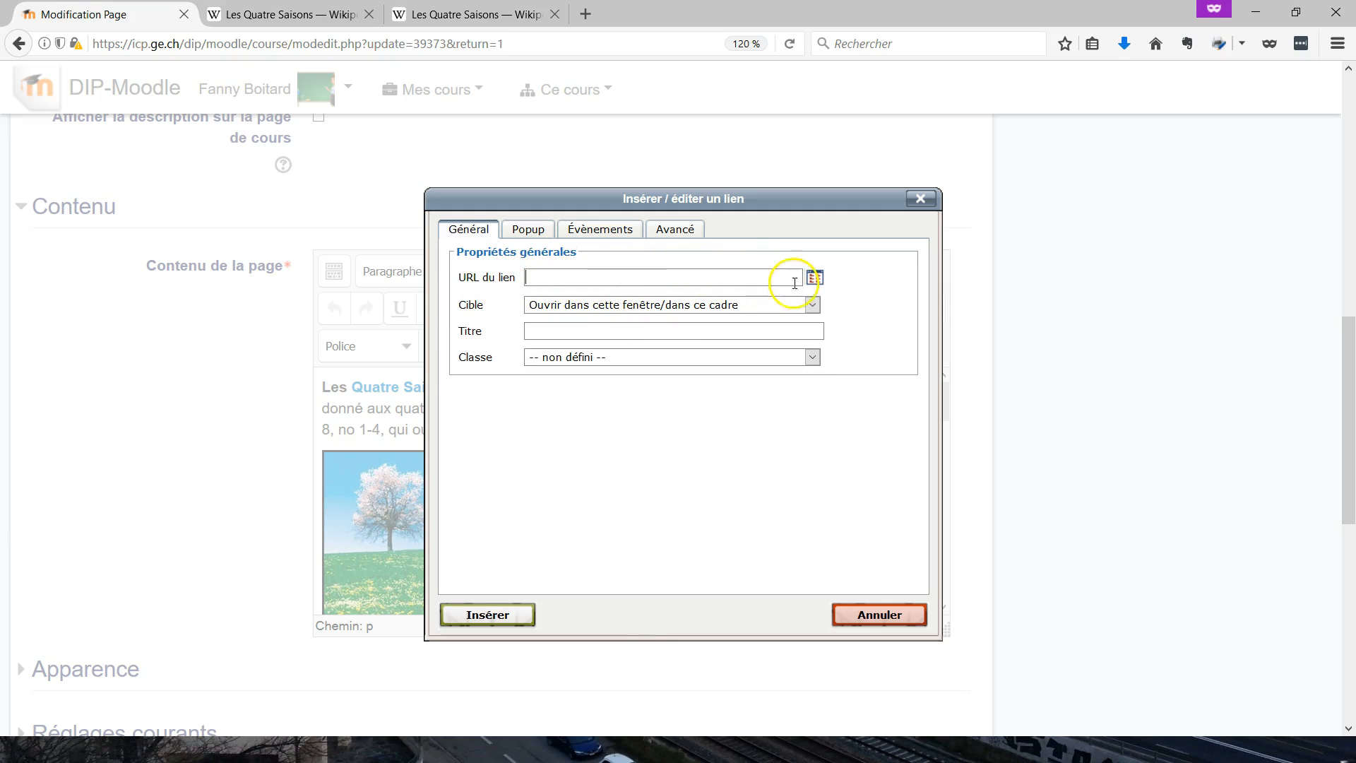
Choose Vivaldi - sa vie.pdf from the available files' "Biographie de Vivaldi (Fichier)" folder as the link's file.
click(816, 279)
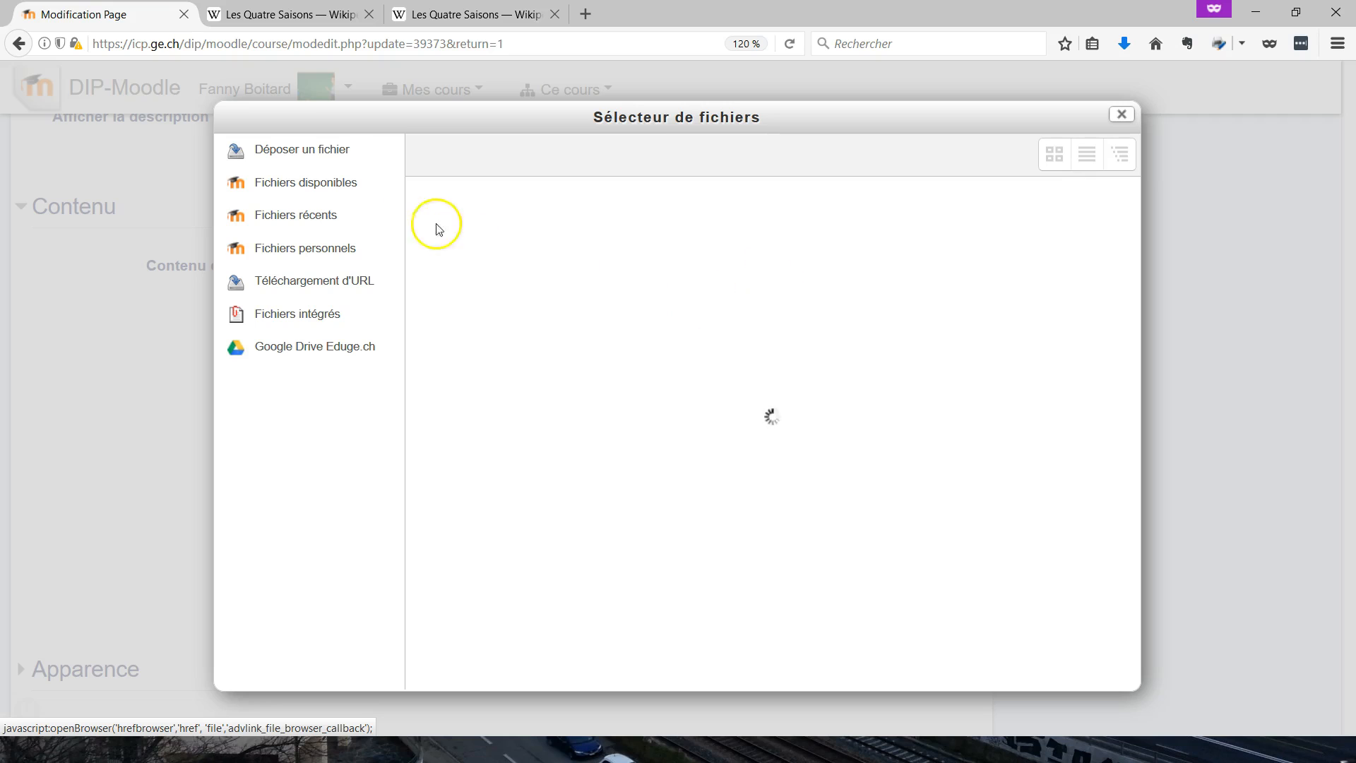
click(333, 151)
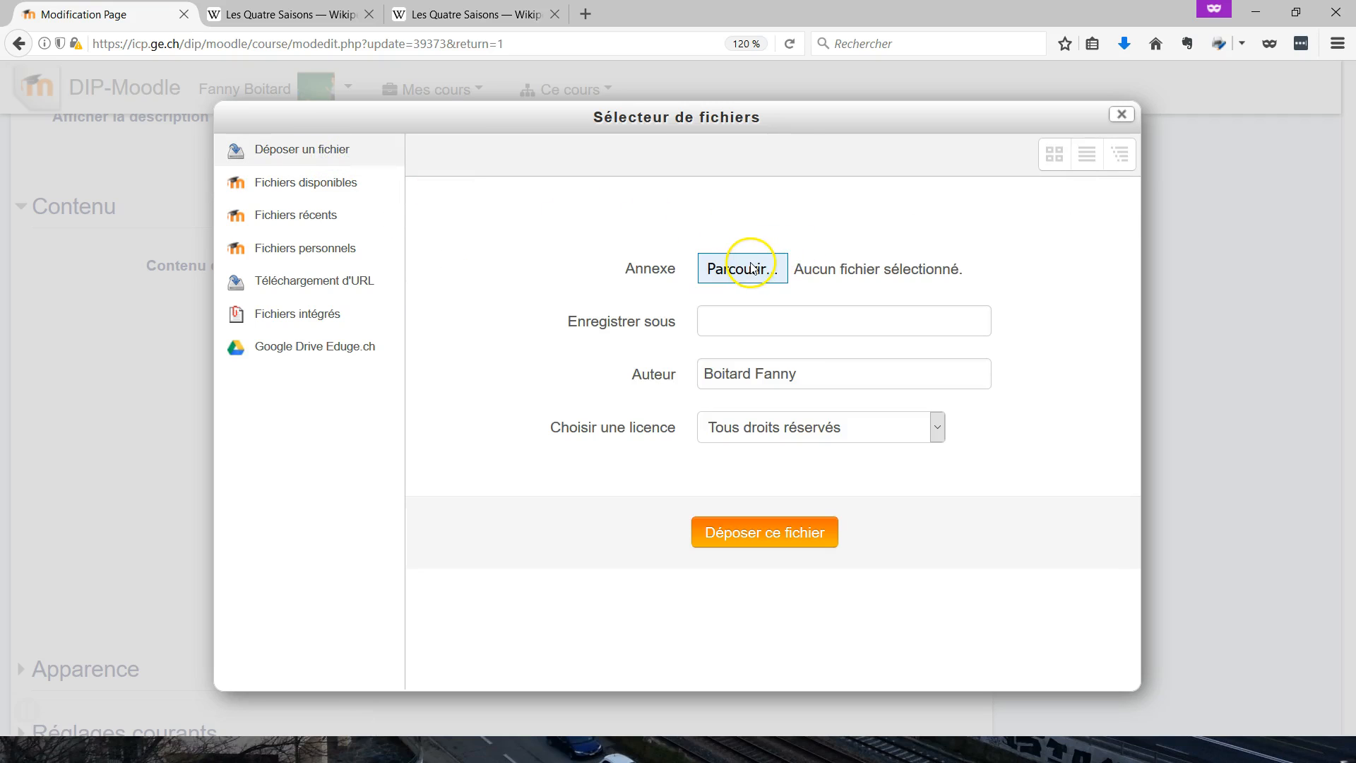
click(343, 187)
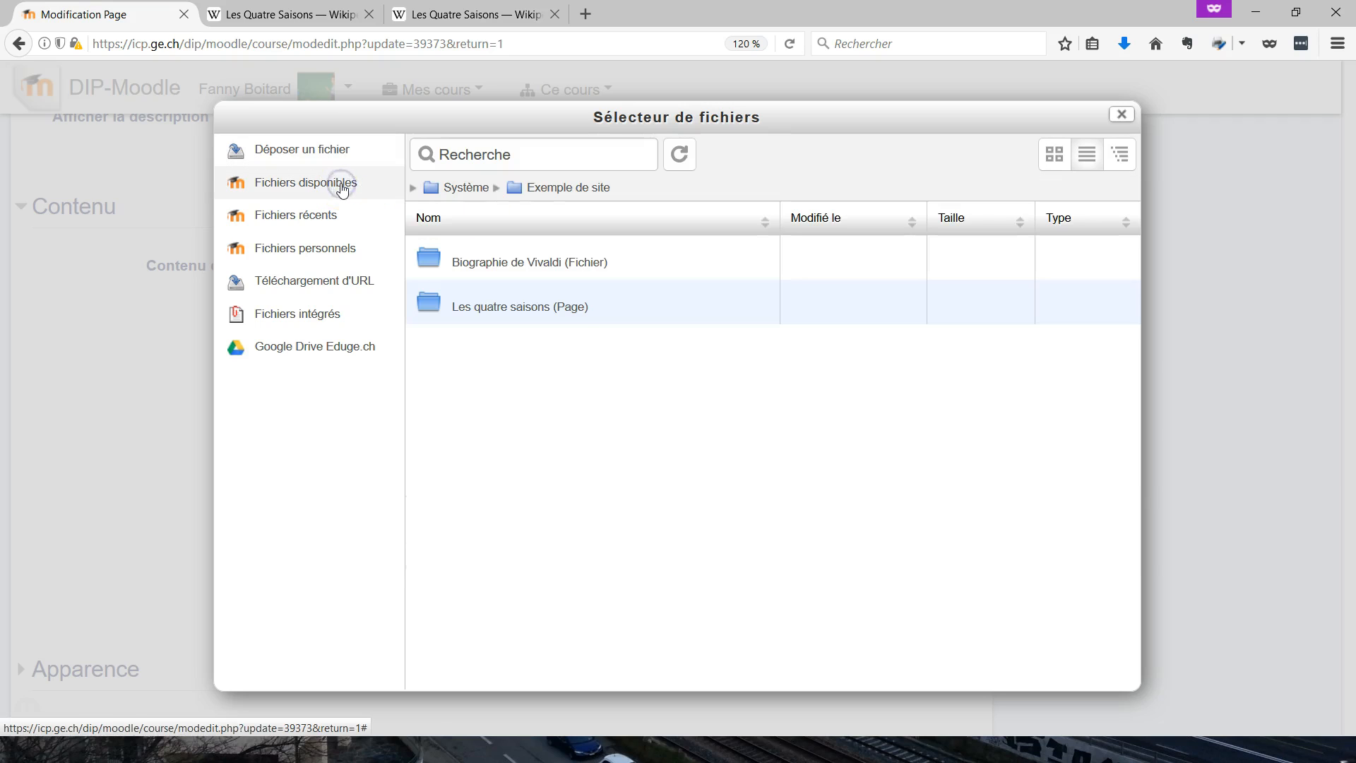
click(515, 264)
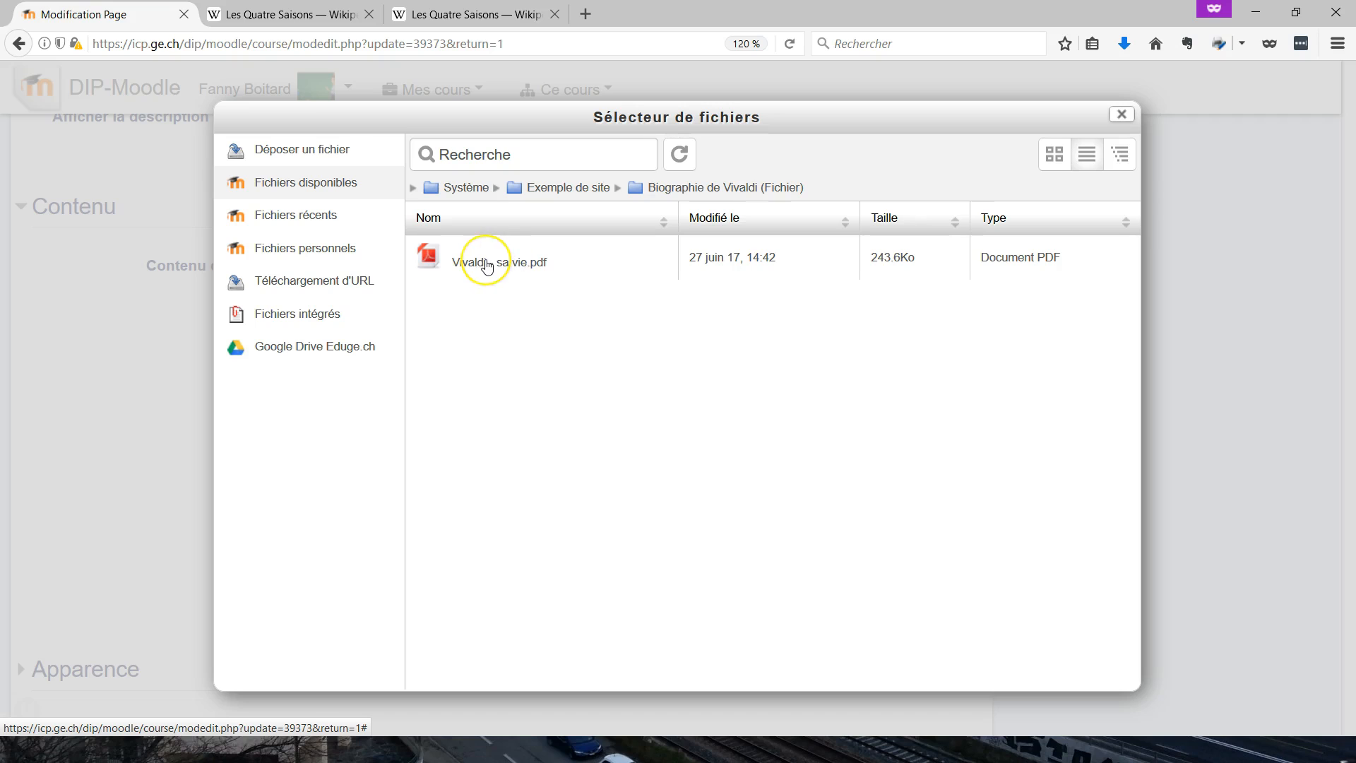
click(486, 263)
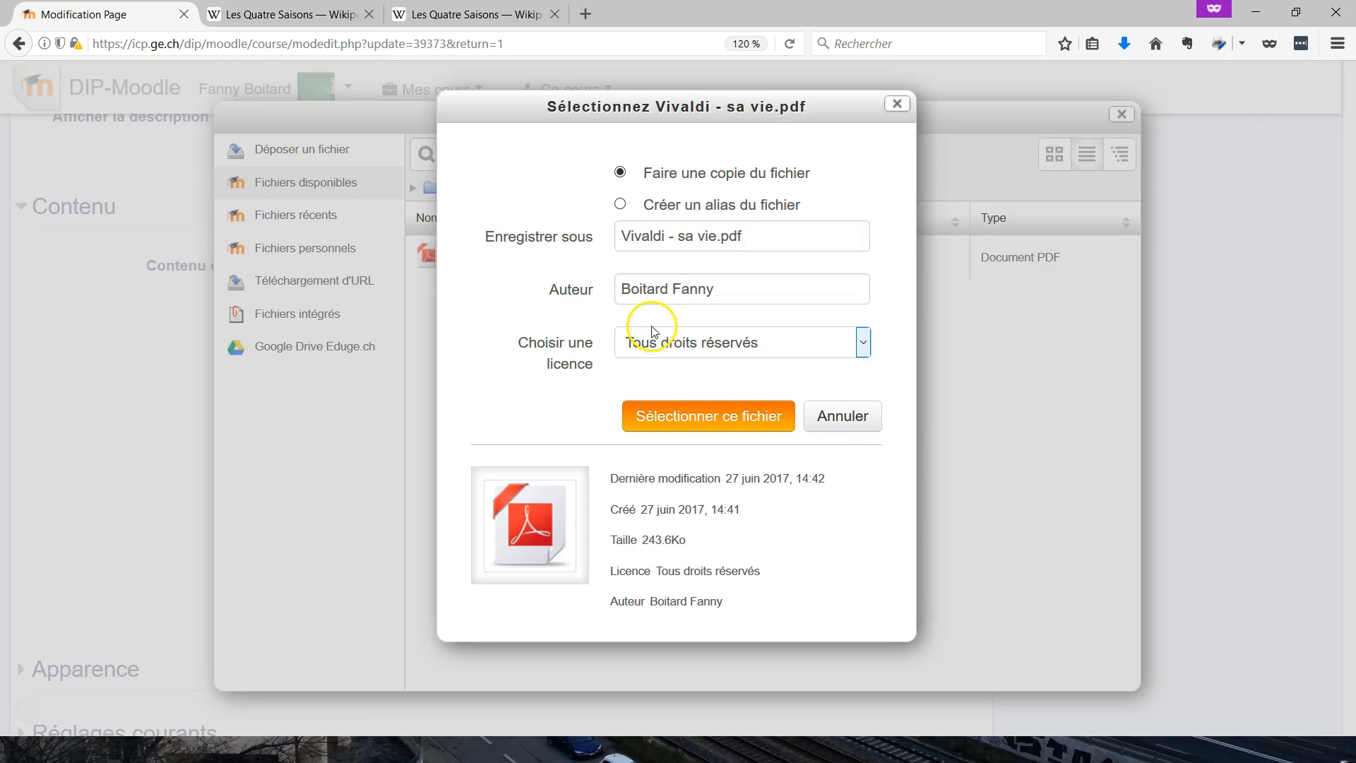
Add the PDF as an alias renamed to Vivaldi - sa vie (1).pdf and insert the link to it.
click(688, 212)
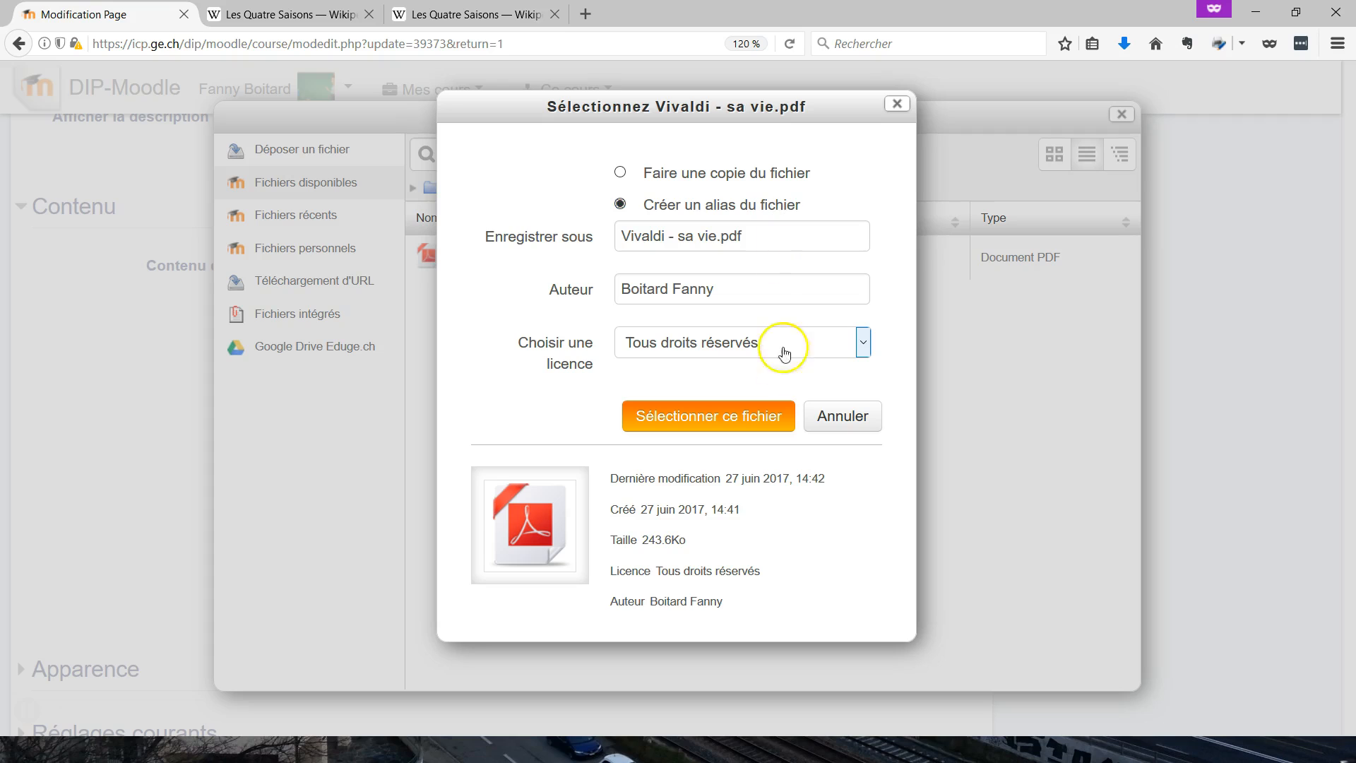
click(713, 422)
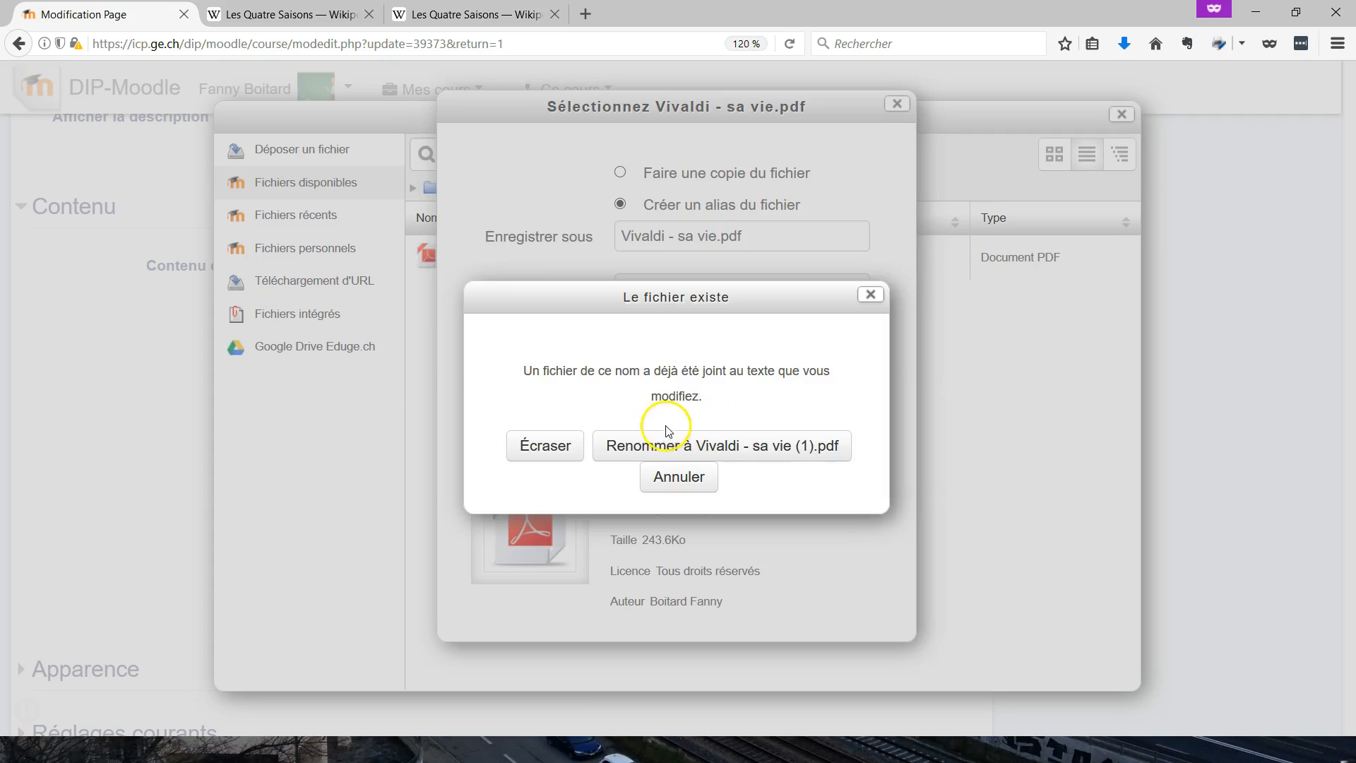
click(607, 446)
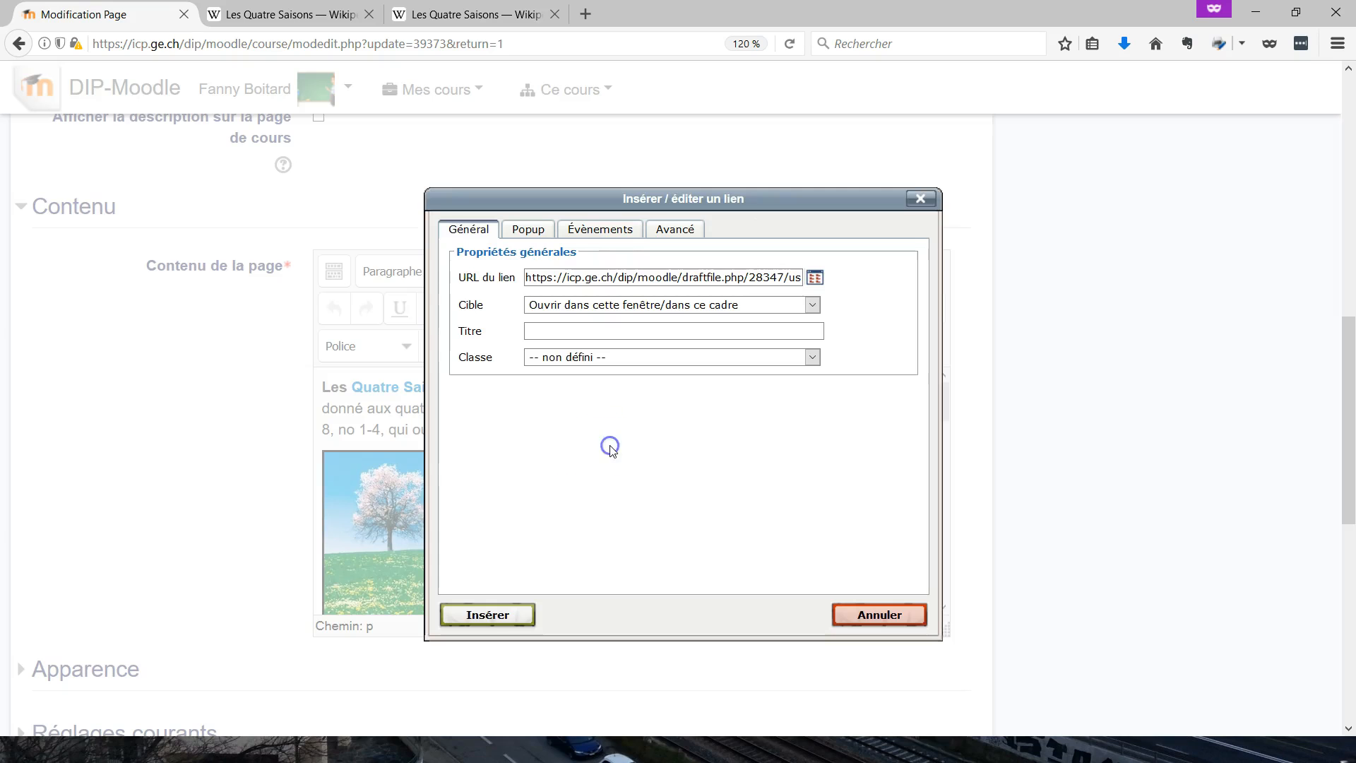
click(496, 615)
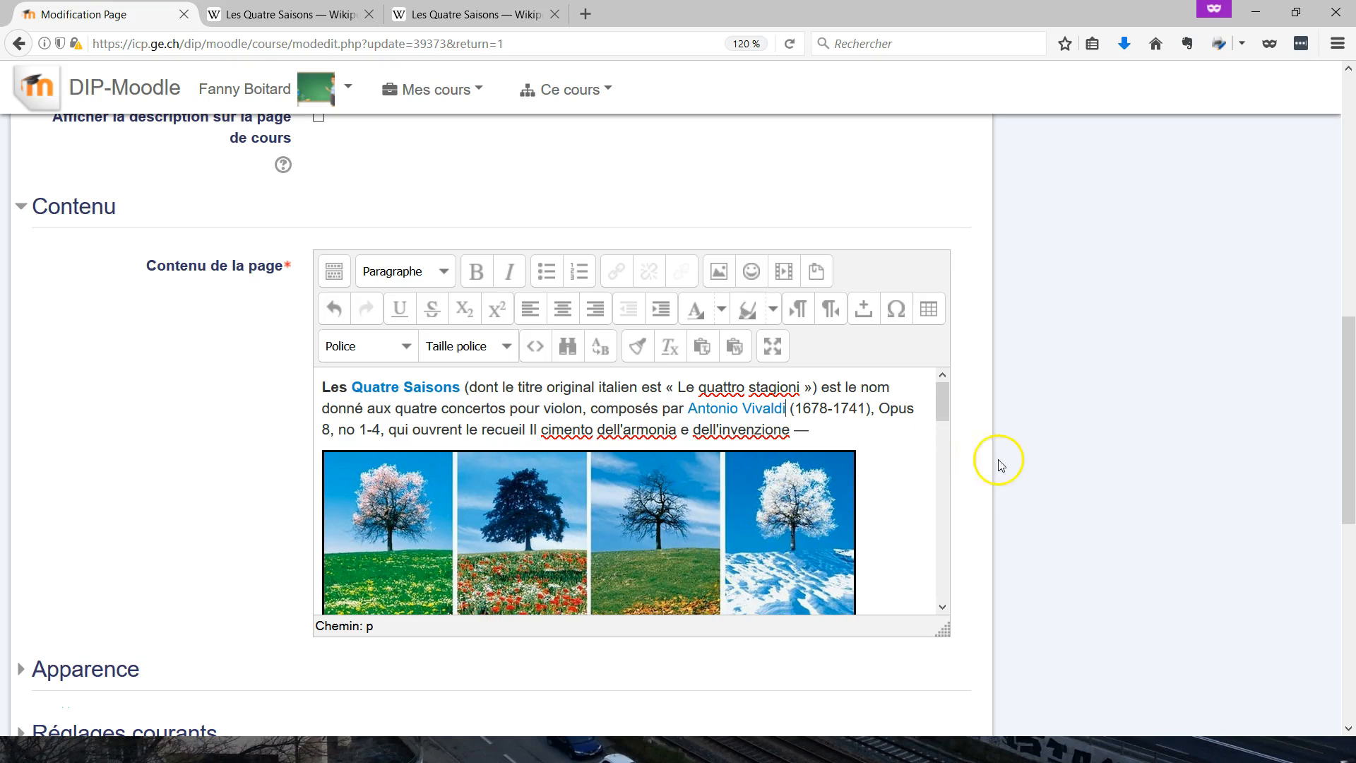
Save and display the page, then test the Antonio Vivaldi link and go back to the page.
scroll(1003, 459, down, 3)
scroll(1008, 466, down, 7)
click(646, 444)
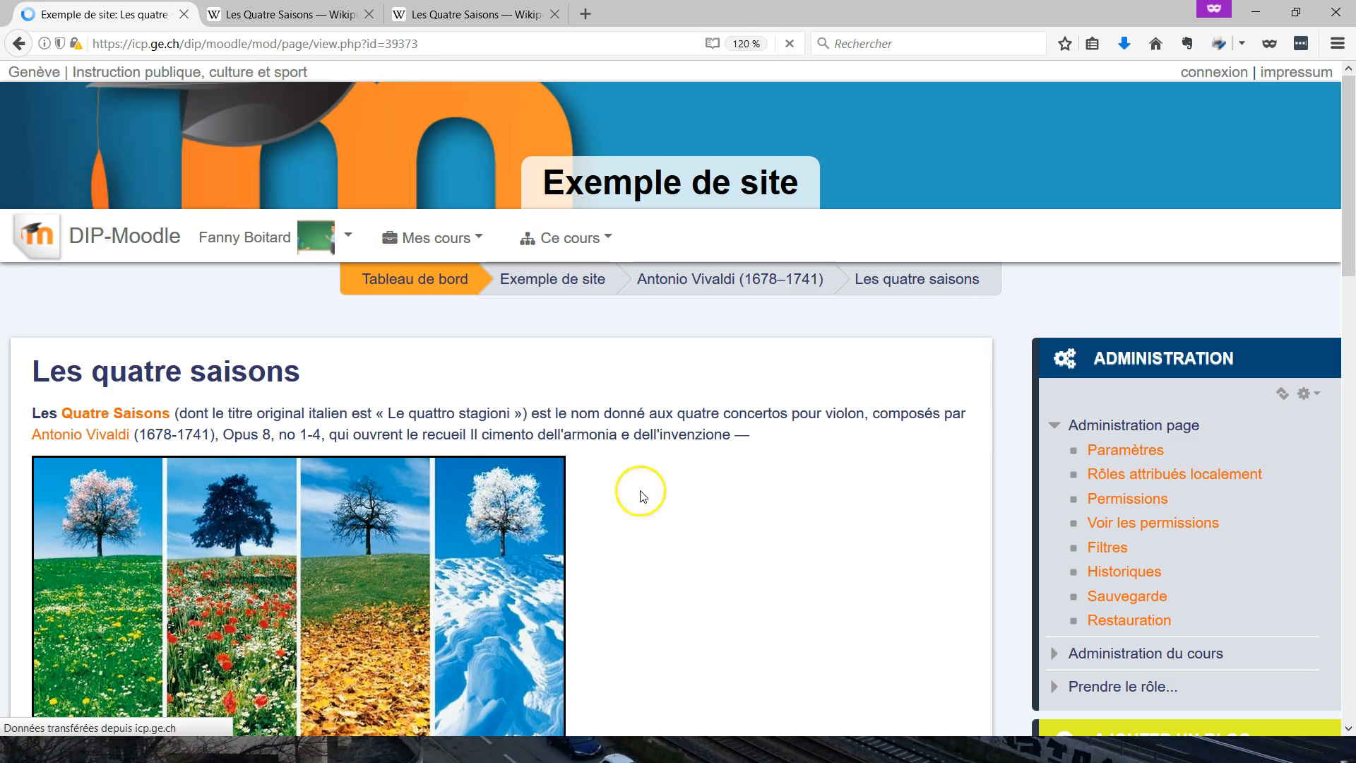
click(86, 435)
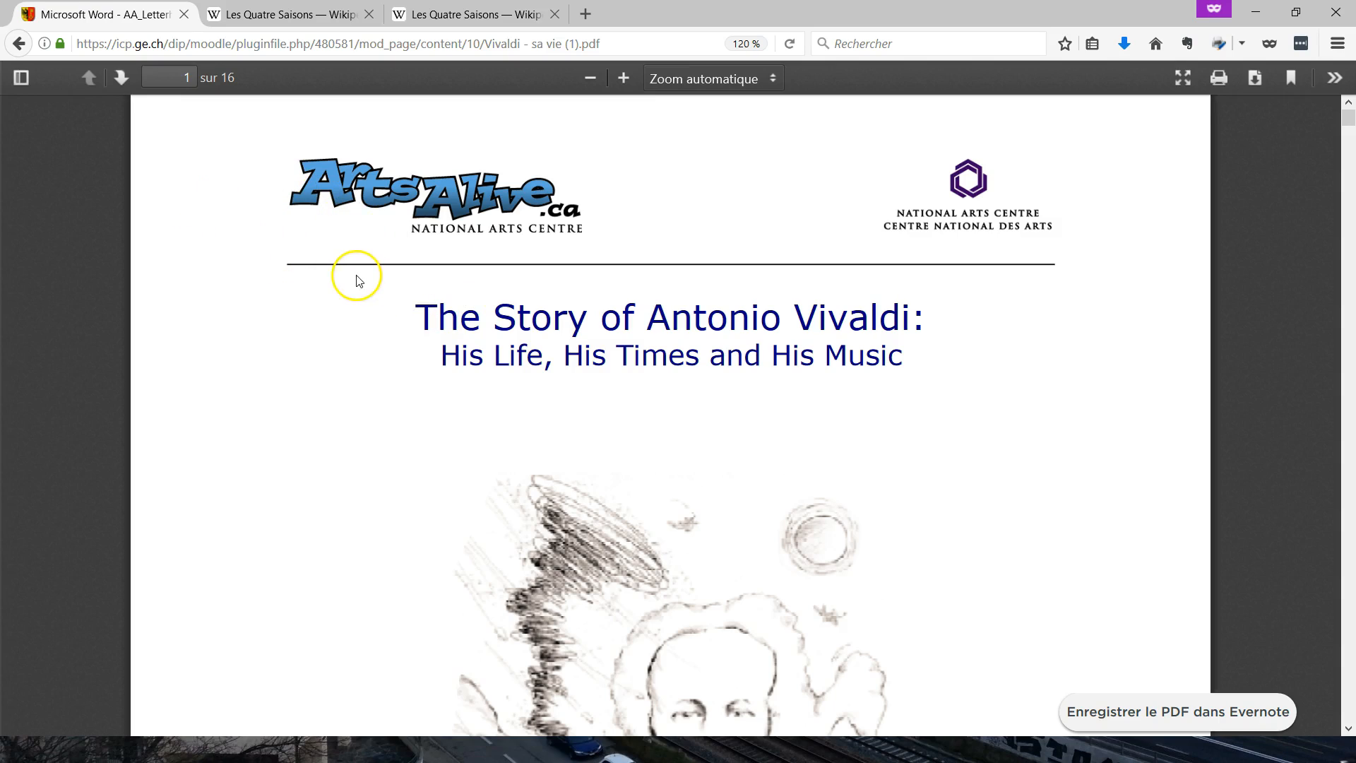
click(19, 43)
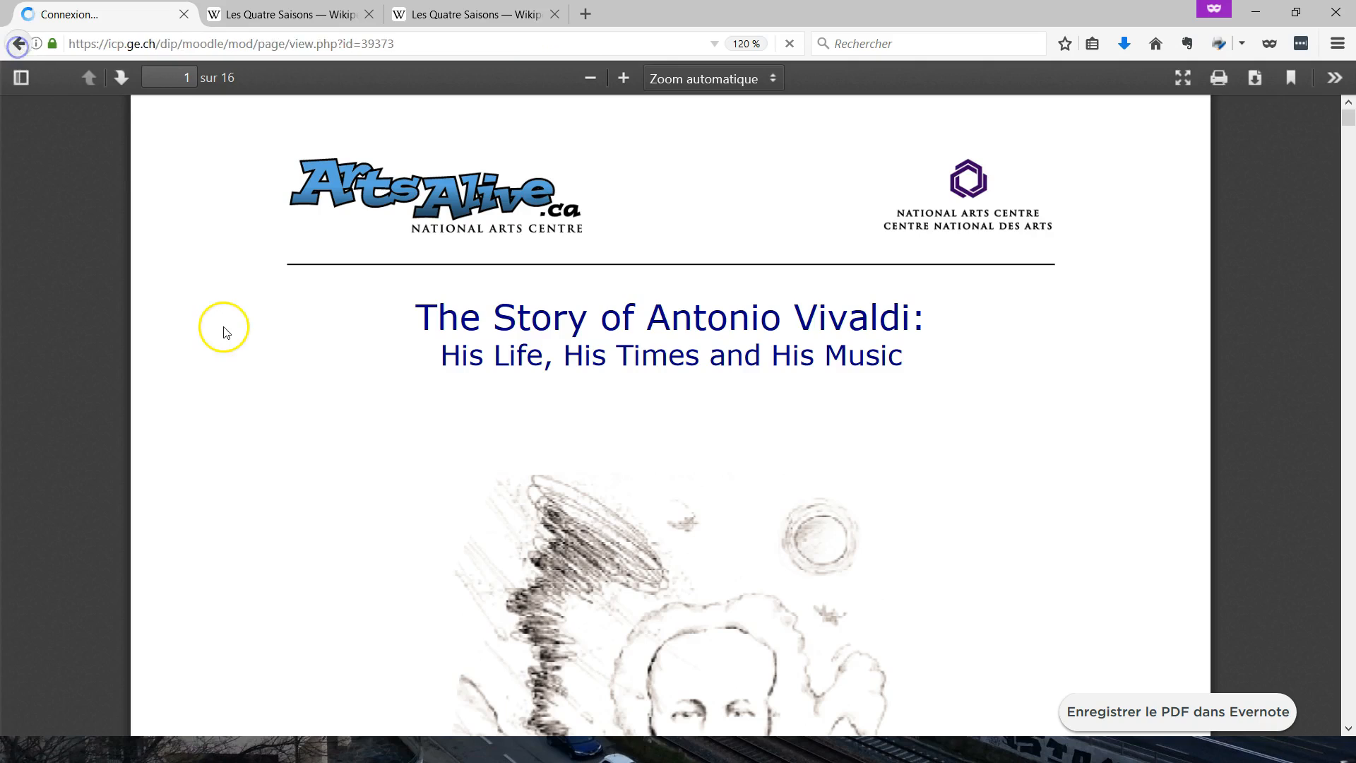